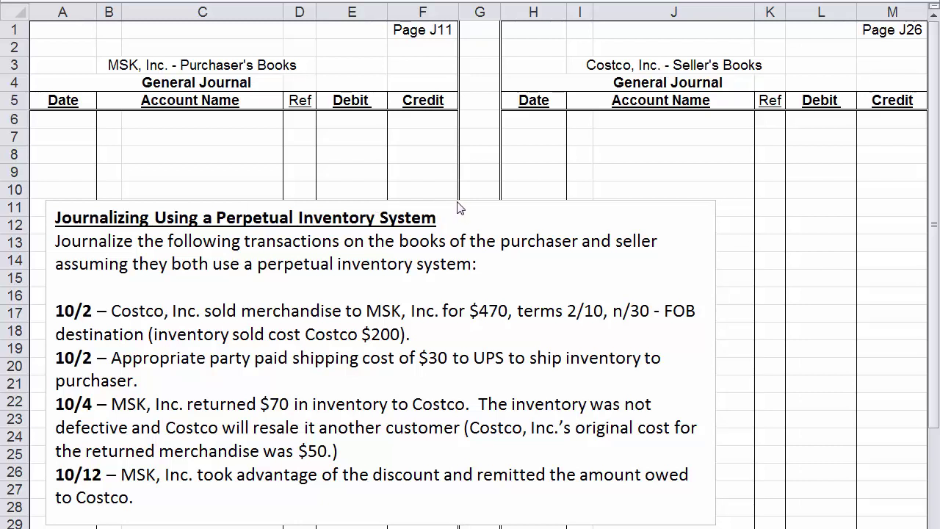
# Step: Move the problem text box down to row 18 and record a 10/2 Inventory debit of 470 in row 6 of MSK's journal
pyautogui.click(362, 335)
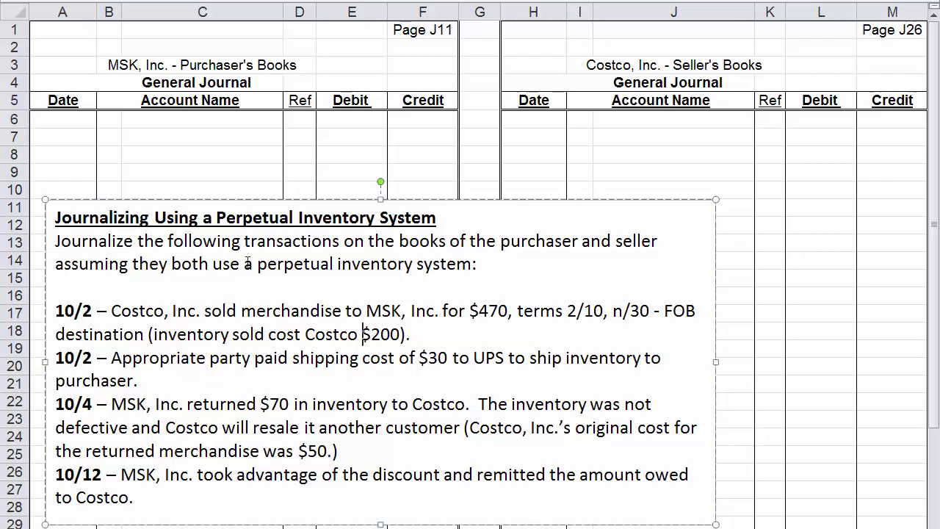
pyautogui.moveTo(300, 202); pyautogui.dragTo(252, 319)
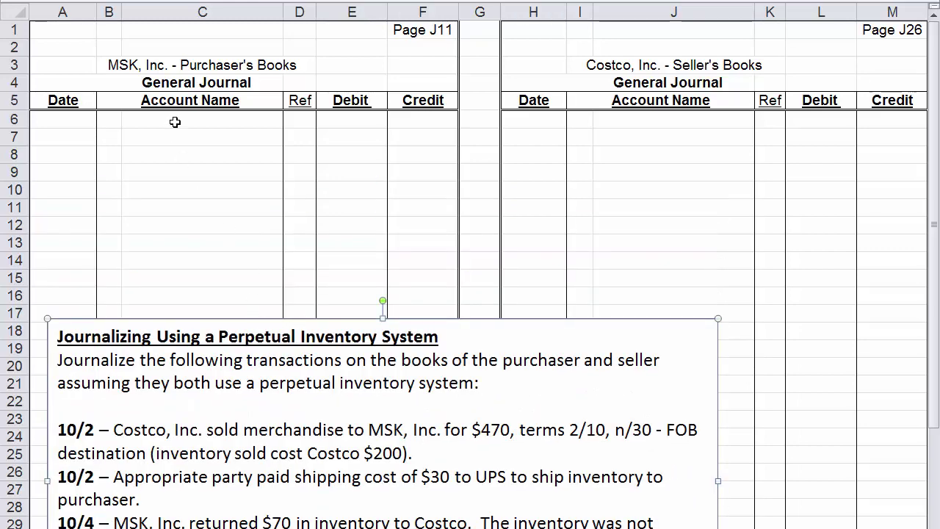
pyautogui.click(73, 120)
pyautogui.write('10/2')
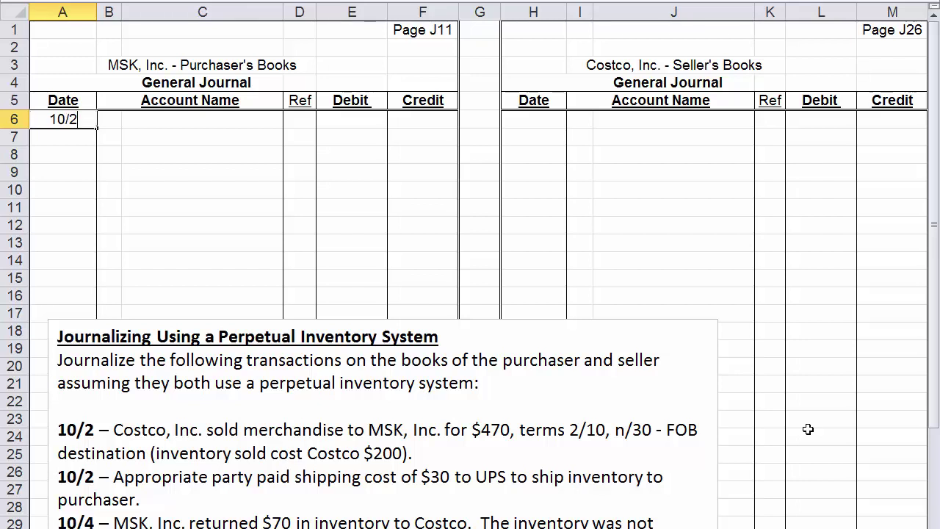
pyautogui.press('Tab')
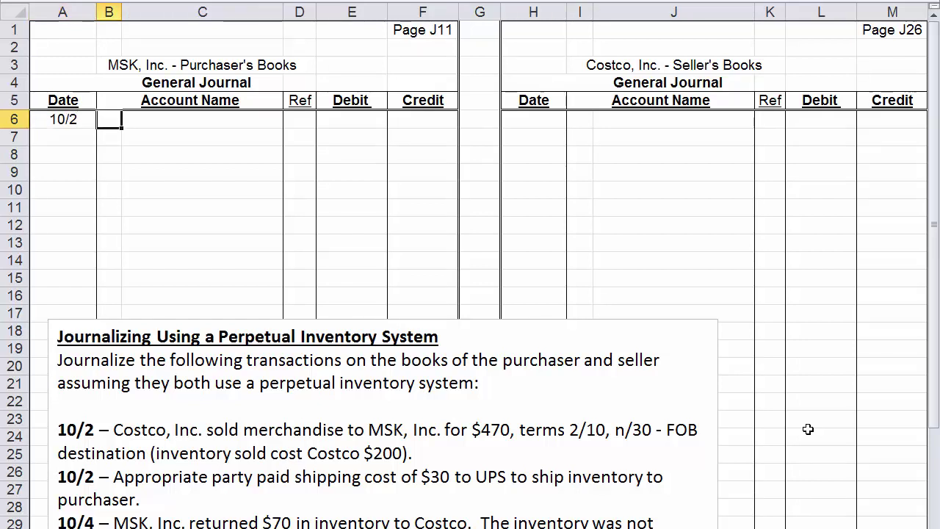
pyautogui.write('Inventory')
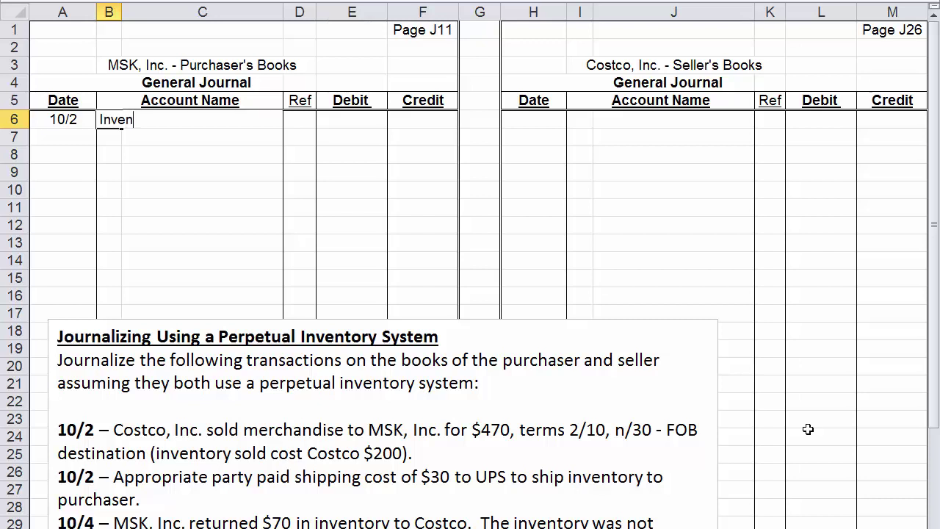
pyautogui.press('Tab')
pyautogui.press('Tab')
pyautogui.press('Tab')
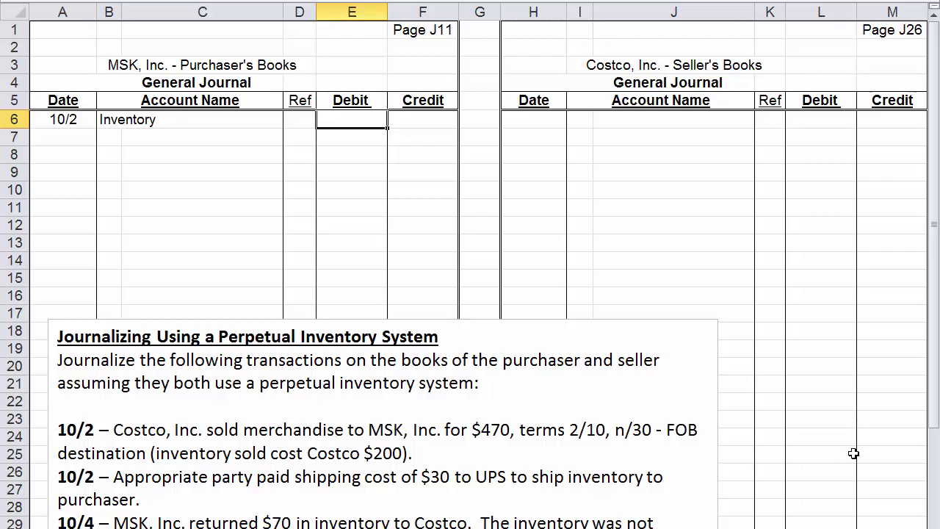
pyautogui.write('470')
pyautogui.press('Return')
# Step: Record the offsetting 470 credit to Accounts Payable, indented in row 7 of MSK's journal
pyautogui.press('Tab')
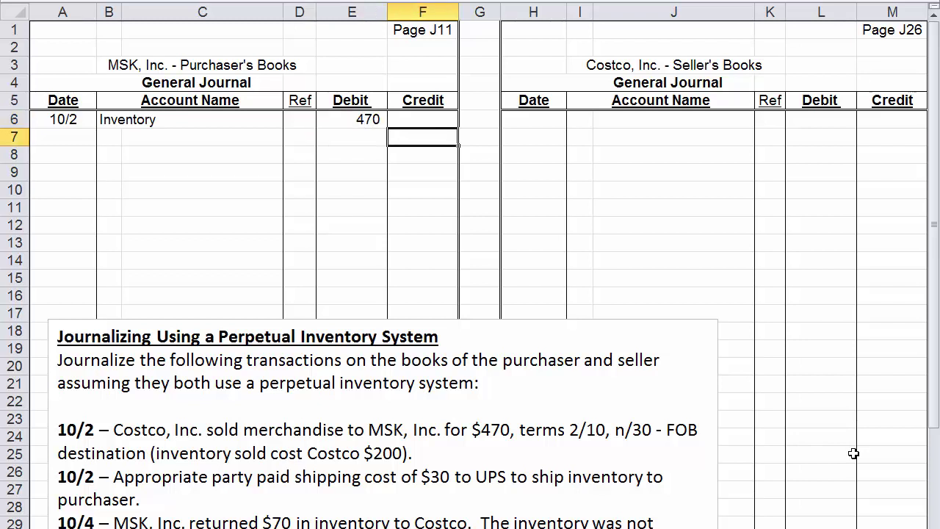
pyautogui.write('470')
pyautogui.press('Left')
pyautogui.press('Left')
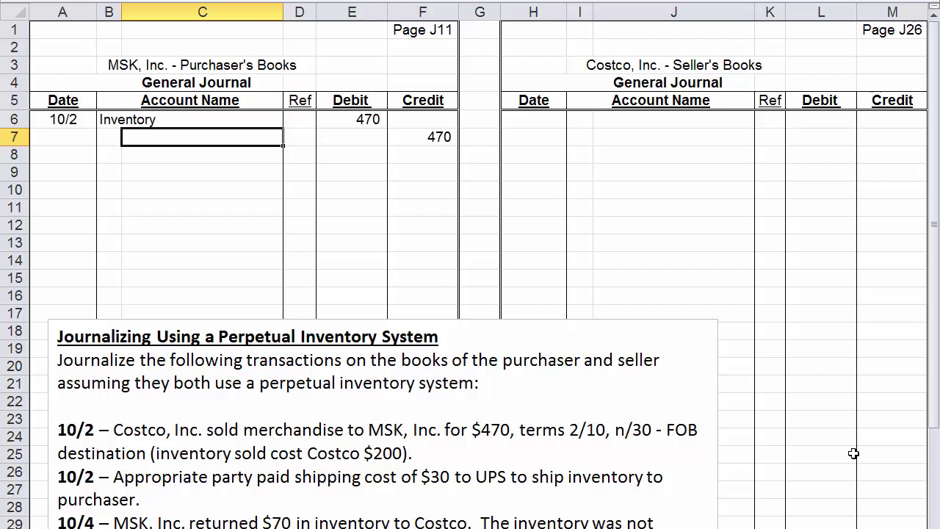
pyautogui.write('A')
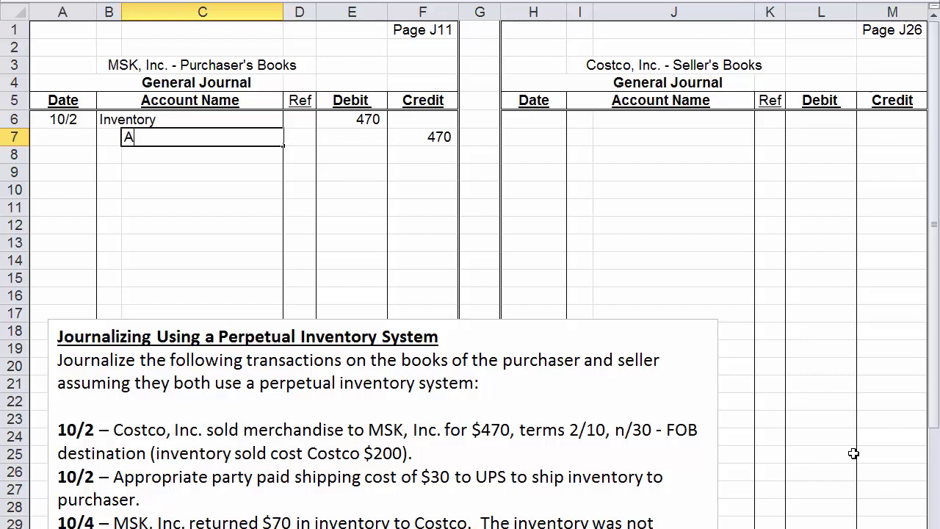
pyautogui.write('ccounts')
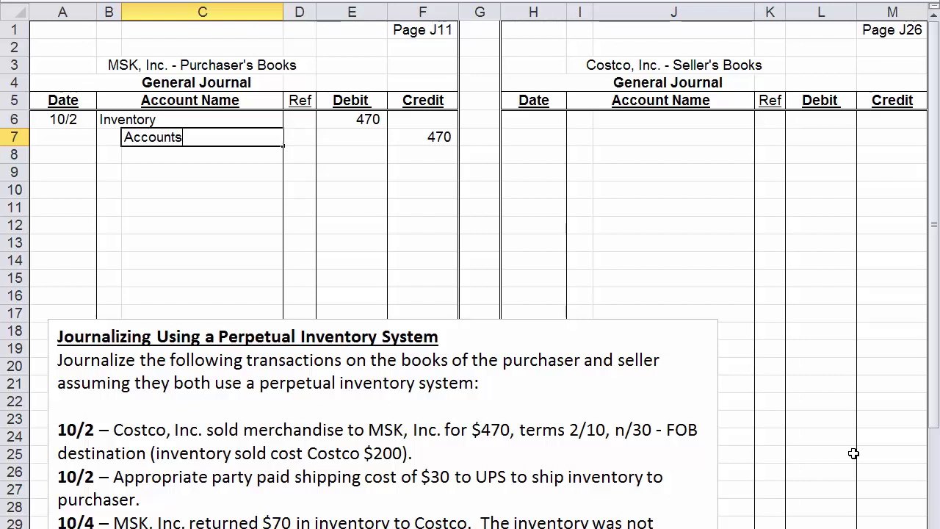
pyautogui.write(' Payable')
pyautogui.press('Return')
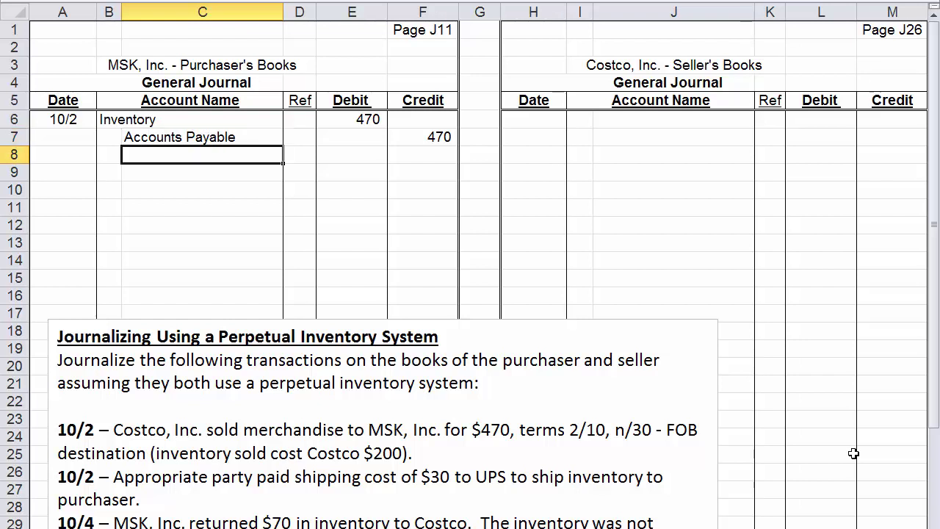
pyautogui.press('Up')
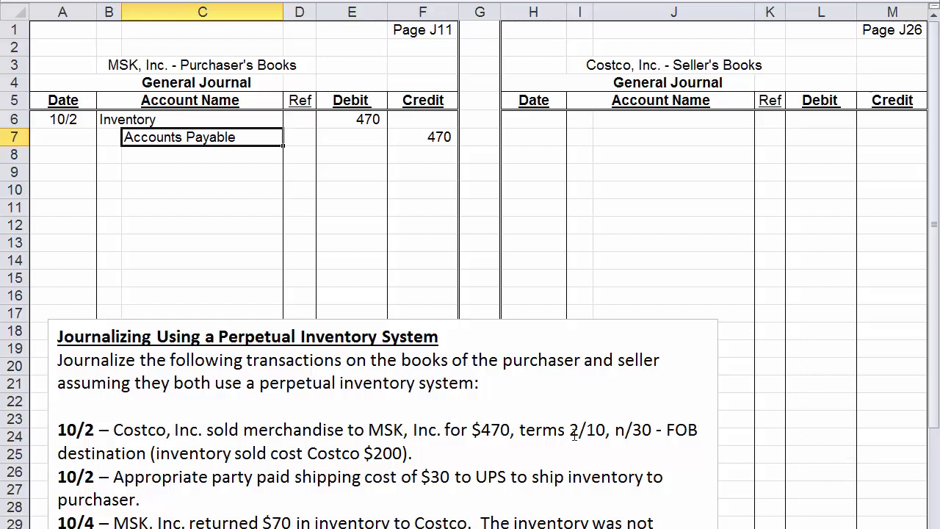
# Step: Review the credit terms in the first 10/2 transaction against the purchase entry in MSK's journal
pyautogui.moveTo(572, 432); pyautogui.dragTo(653, 435)
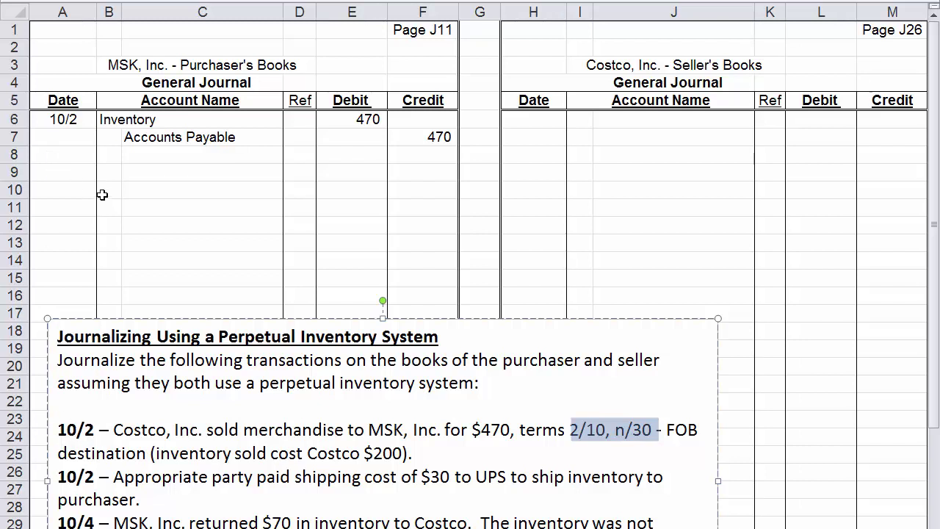
pyautogui.moveTo(55, 115); pyautogui.dragTo(433, 137)
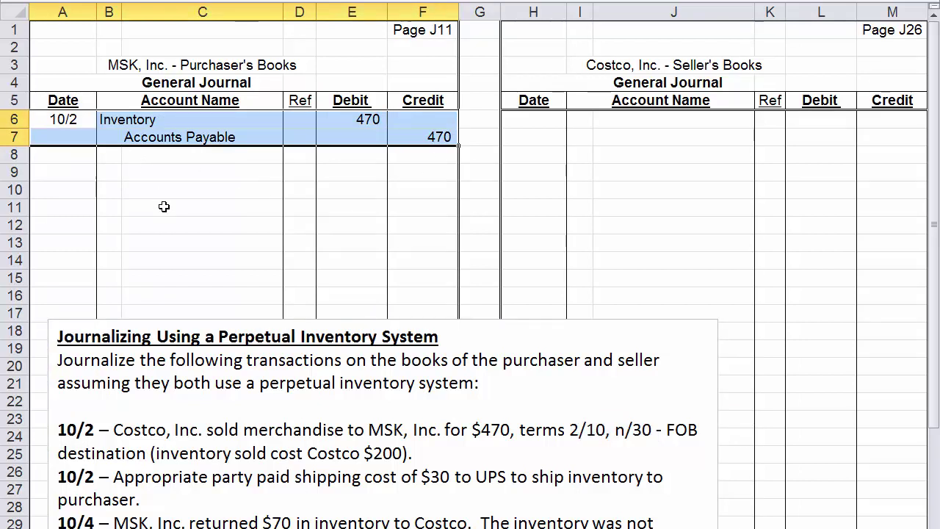
pyautogui.click(67, 176)
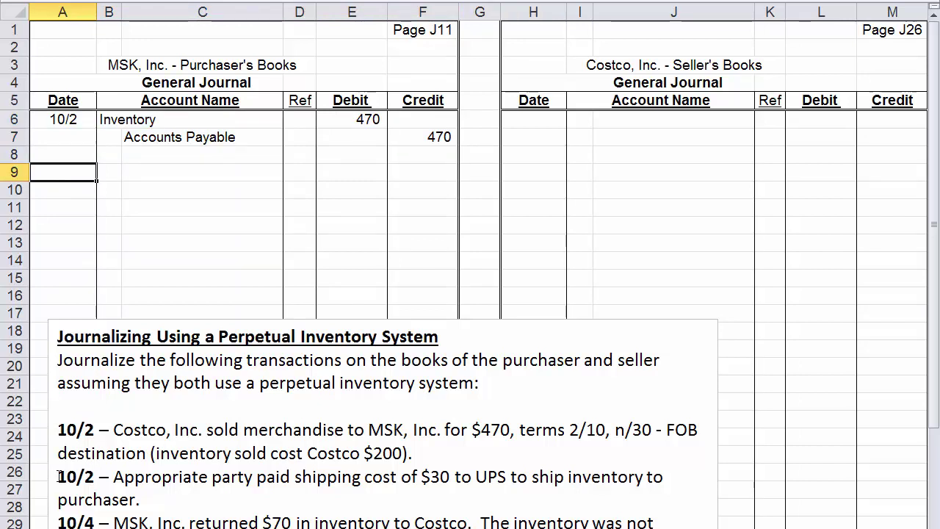
# Step: Enter the date 10/2 in cell A9 of MSK's journal for the shipping cost transaction
pyautogui.moveTo(68, 475); pyautogui.dragTo(155, 501)
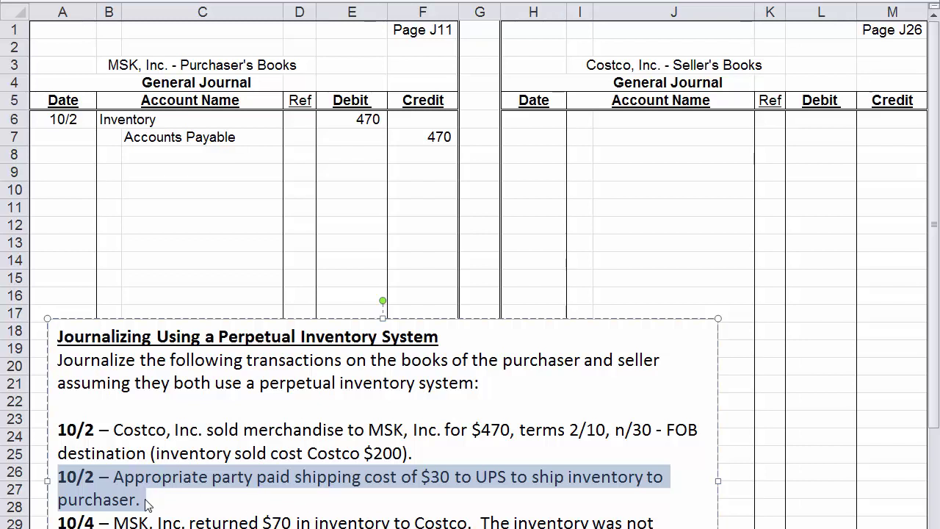
pyautogui.click(59, 178)
pyautogui.write('10/2')
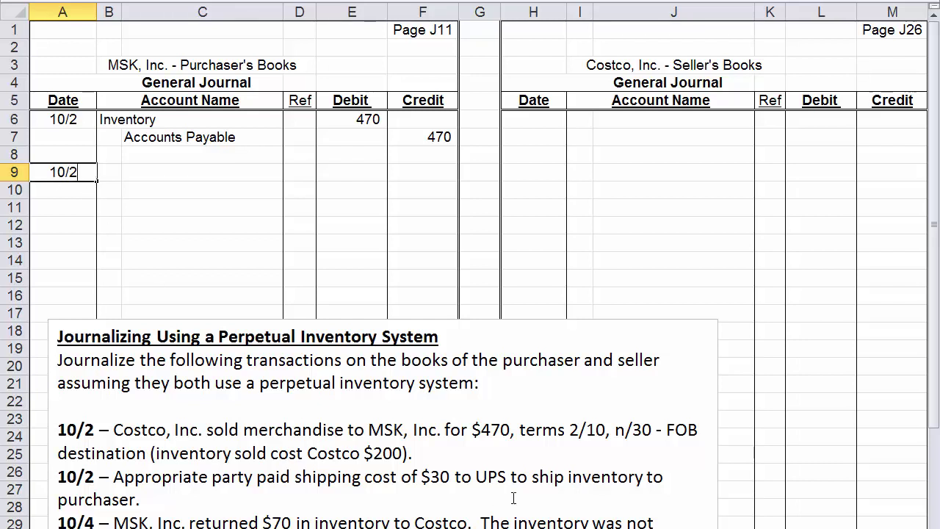
pyautogui.click(655, 438)
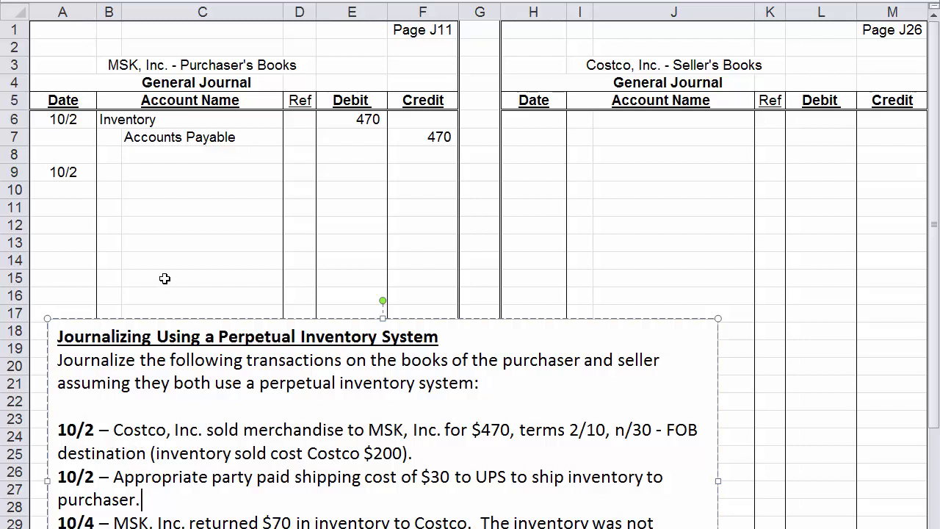
# Step: Draft a shipping entry in MSK's journal with Inventory in B9 and Cash indented in C10
pyautogui.click(109, 173)
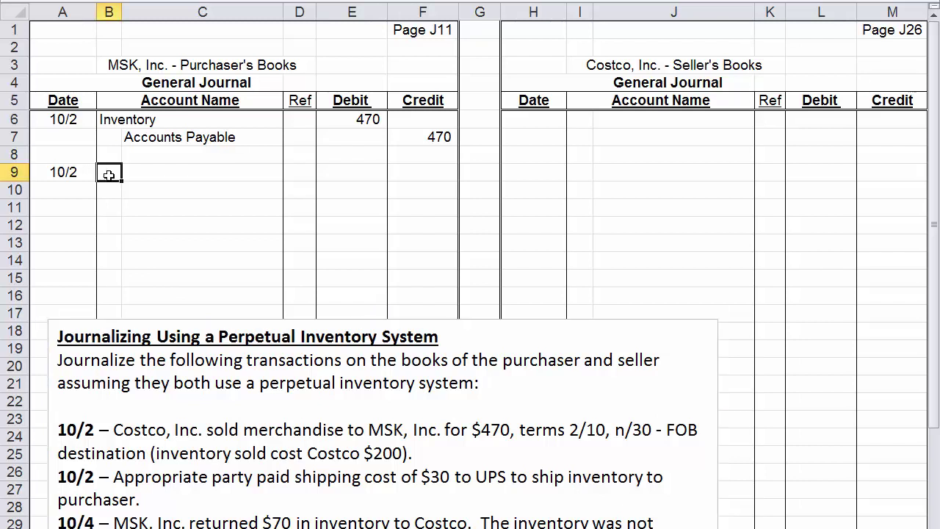
pyautogui.write('no entry')
pyautogui.press('Return')
pyautogui.click(110, 174)
pyautogui.write('Inventory')
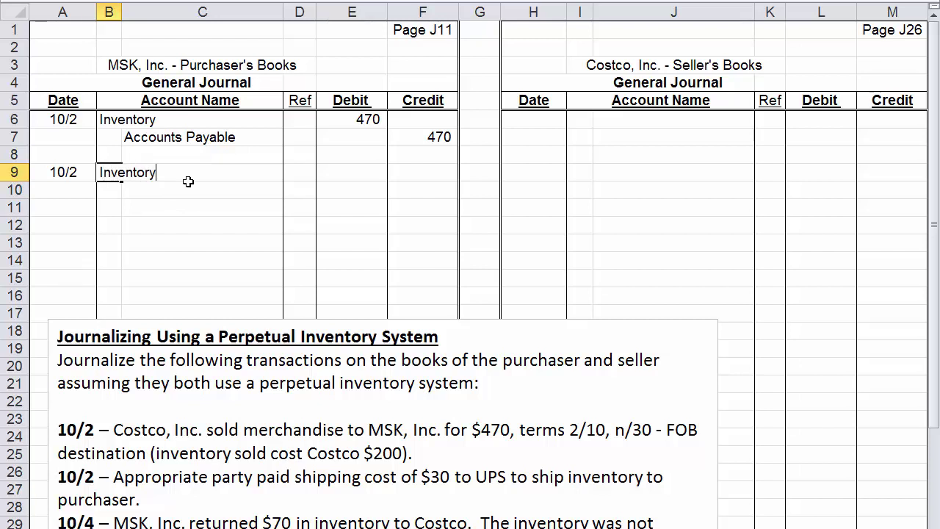
pyautogui.press('Return')
pyautogui.click(188, 183)
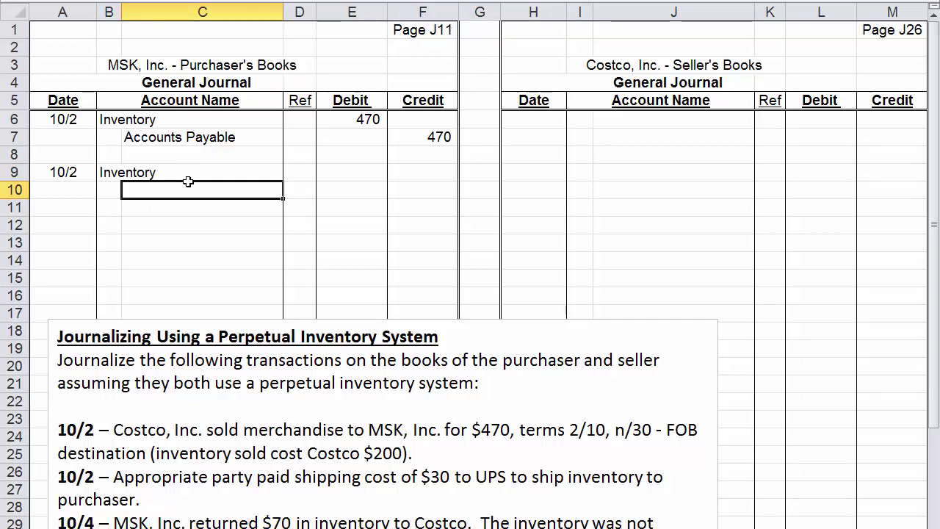
pyautogui.press('Up')
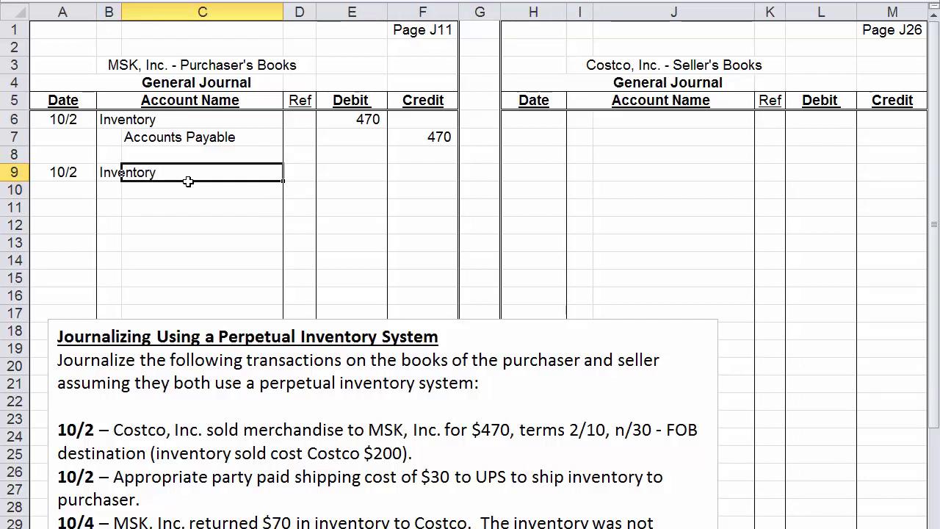
pyautogui.click(188, 182)
pyautogui.write('Cash')
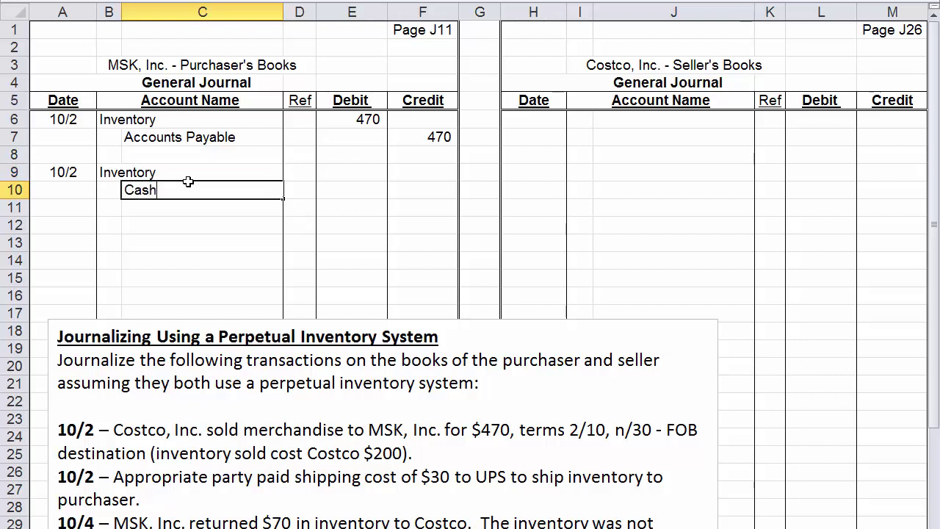
# Step: Fill in xx as the placeholder debit for Inventory in row 9 and credit for Cash in row 10
pyautogui.press('Tab')
pyautogui.press('Tab')
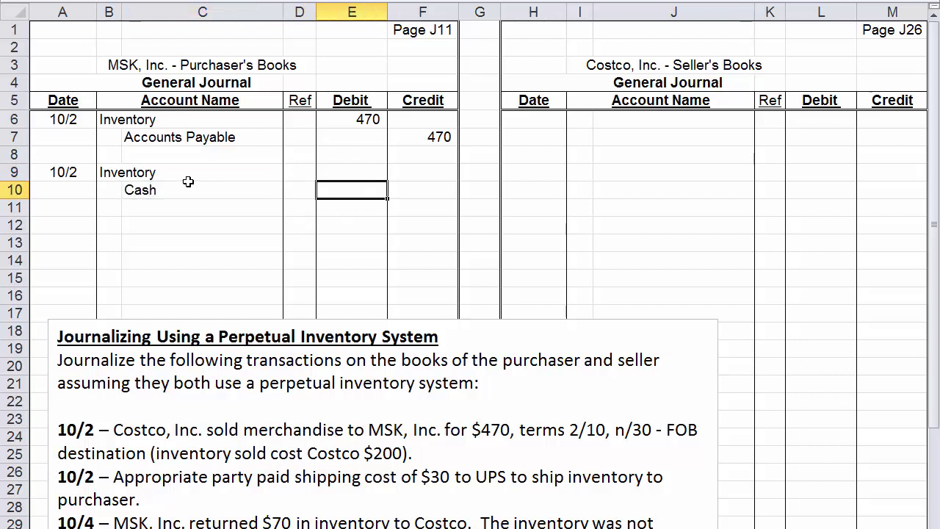
pyautogui.press('Up')
pyautogui.write('3')
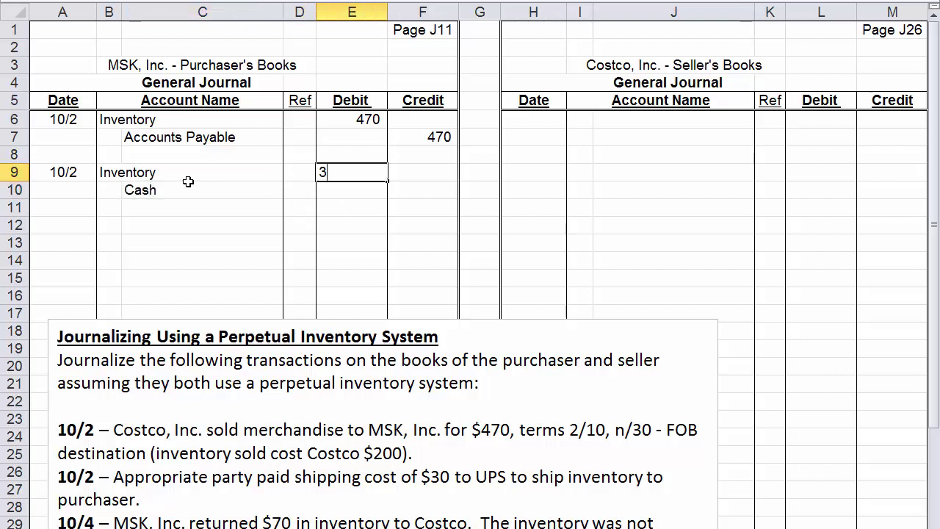
pyautogui.press('BackSpace')
pyautogui.write('xx')
pyautogui.press('Return')
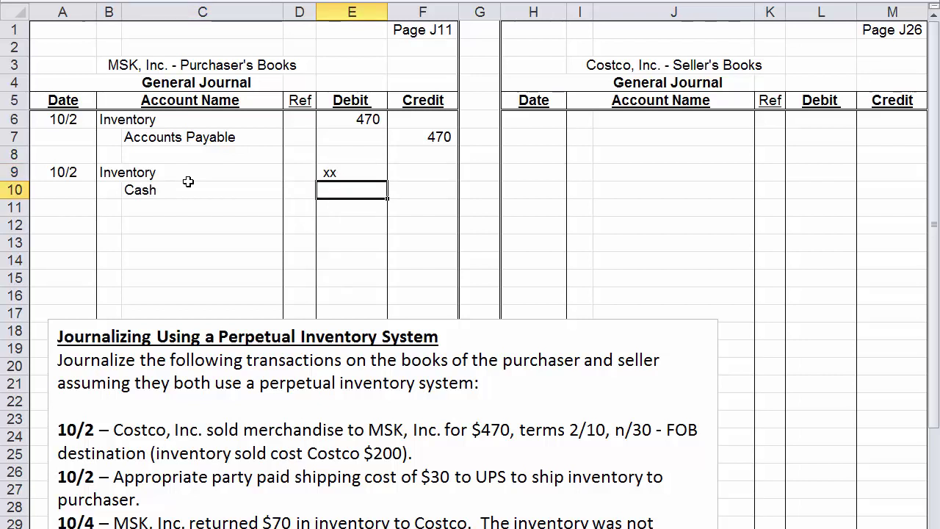
pyautogui.press('Tab')
pyautogui.write('xx')
pyautogui.press('Return')
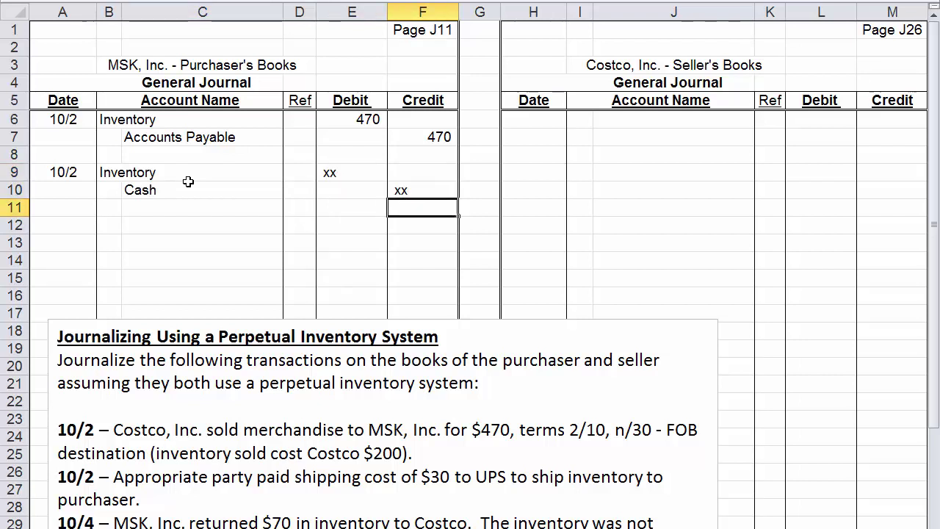
pyautogui.press('Left')
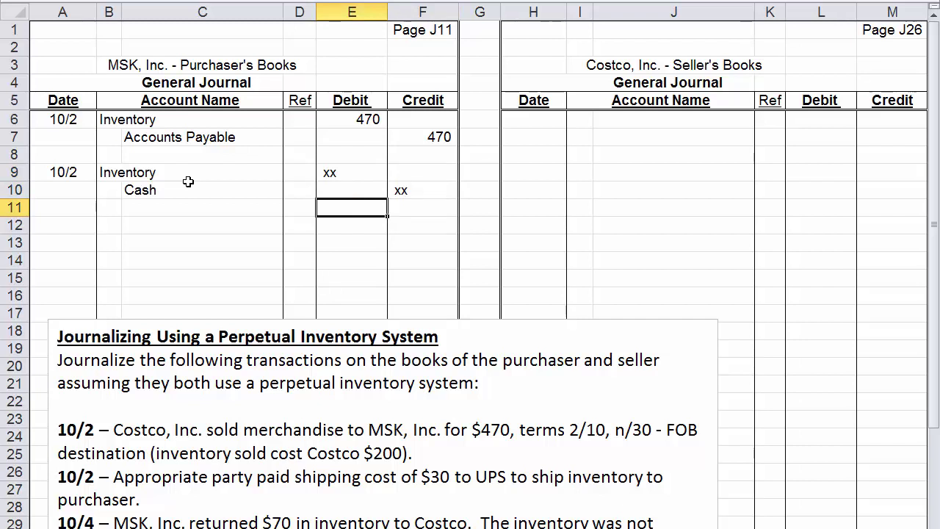
# Step: Clear the draft Inventory and Cash shipping entry and enter "No Entry - FOB destination" in B9 instead
pyautogui.moveTo(103, 174); pyautogui.dragTo(414, 196)
pyautogui.press('Delete')
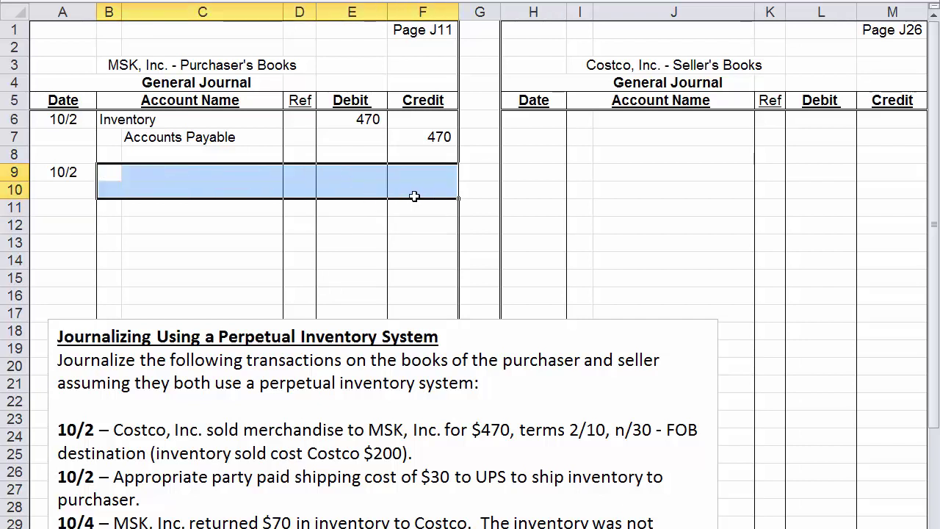
pyautogui.write('No Ehn')
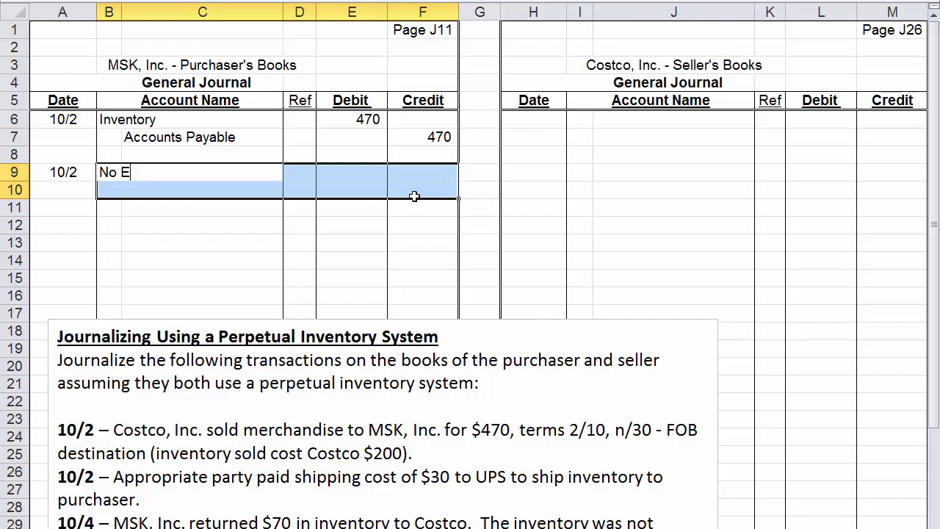
pyautogui.press('BackSpace')
pyautogui.press('BackSpace')
pyautogui.write('ntry - FOB d')
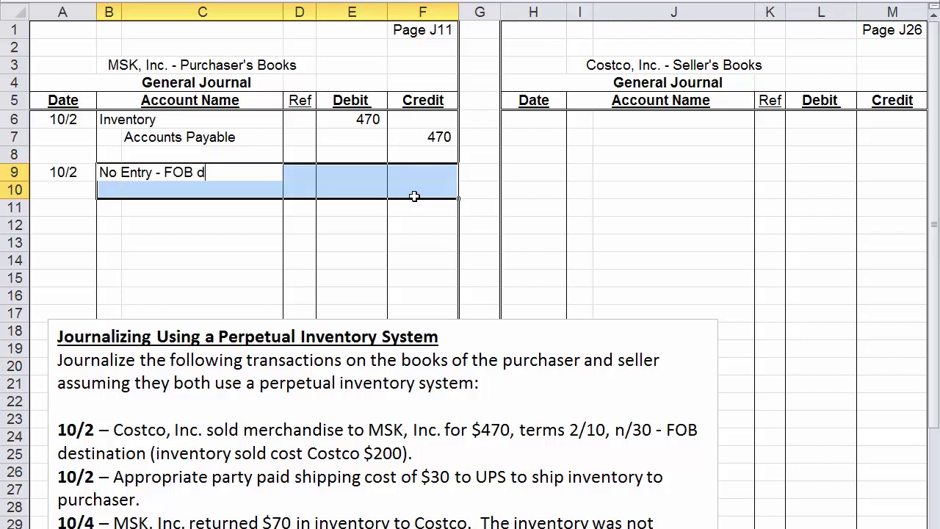
pyautogui.write('estination')
pyautogui.click(74, 211)
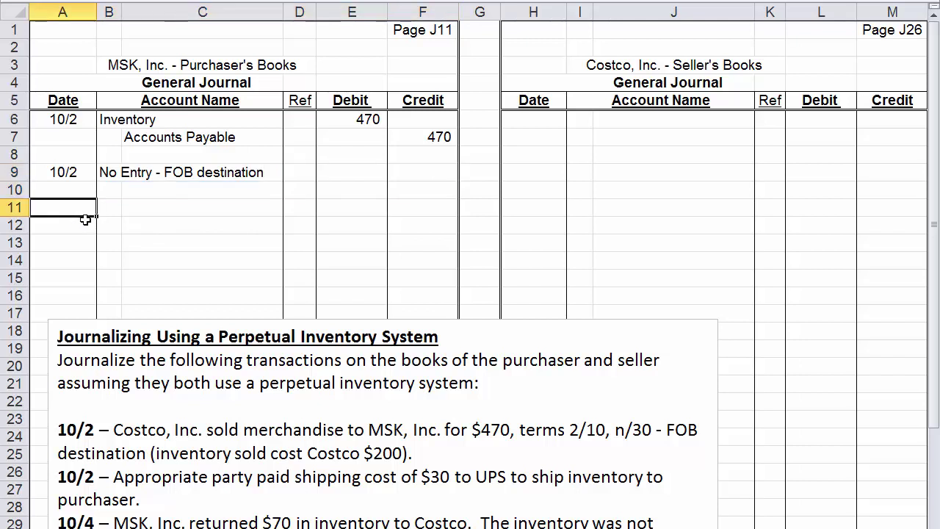
# Step: Move the problem text box up to row 15 and insert "to" before "another customer" in the 10/4 transaction
pyautogui.click(126, 317)
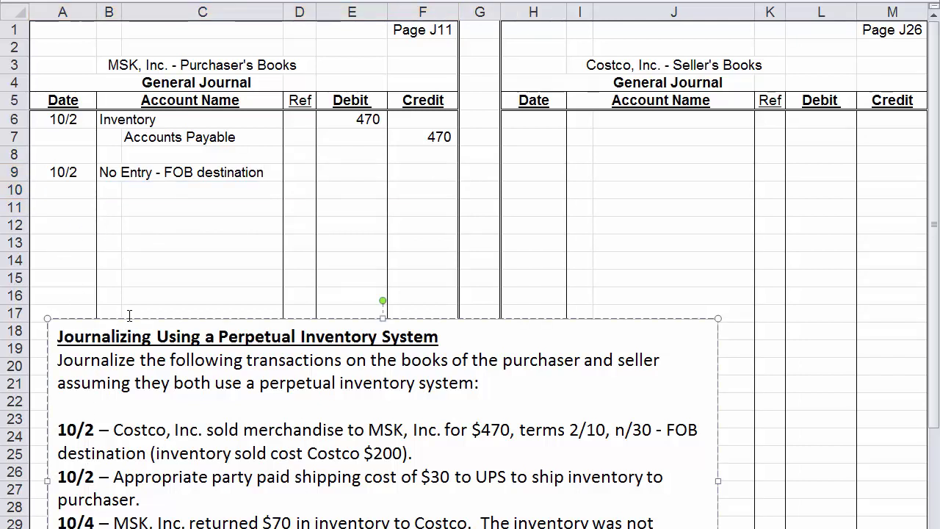
pyautogui.moveTo(127, 319); pyautogui.dragTo(130, 266)
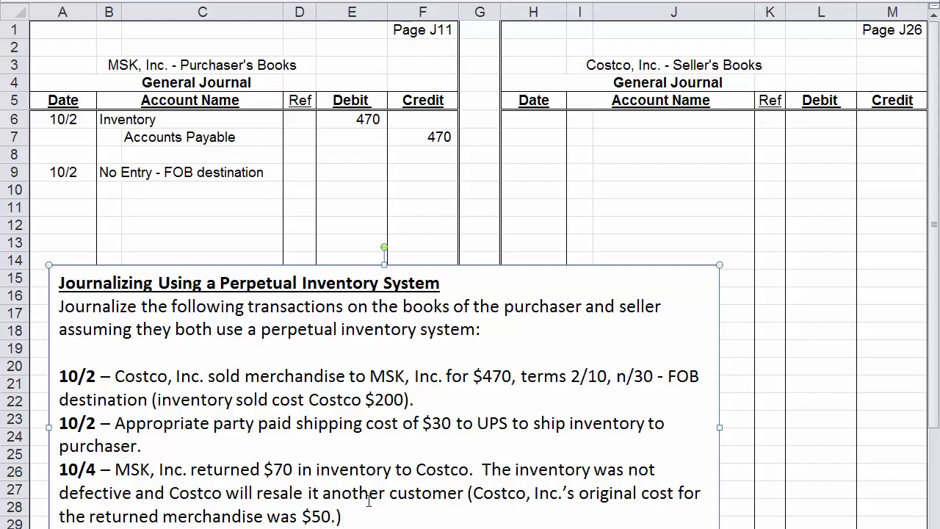
pyautogui.click(323, 498)
pyautogui.write('to')
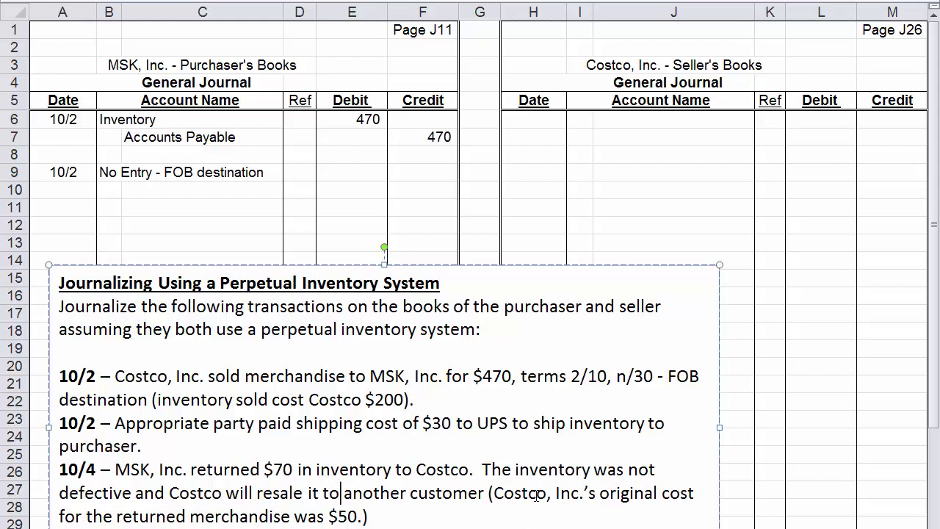
# Step: Move the problem text box up to row 14 and enter the date 10/4 in A11 of MSK's journal
pyautogui.click(530, 494)
pyautogui.moveTo(476, 269); pyautogui.dragTo(471, 259)
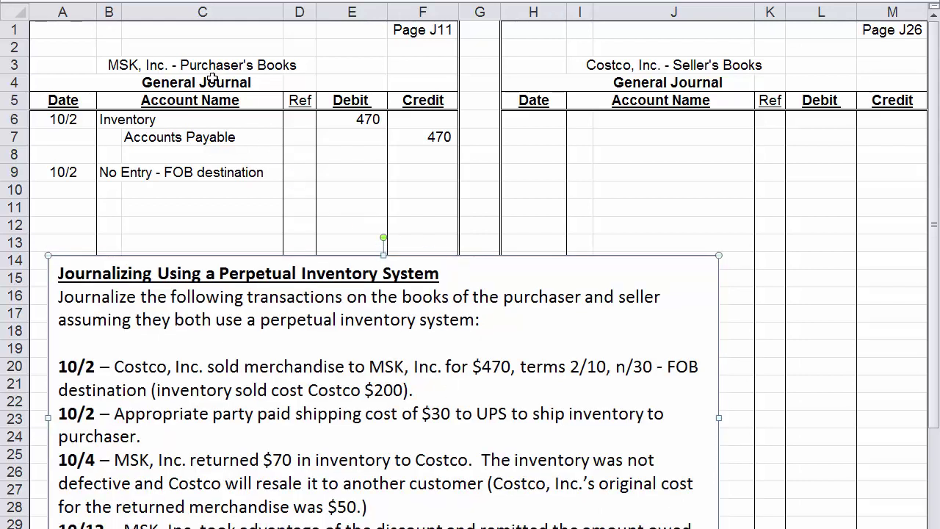
pyautogui.click(51, 210)
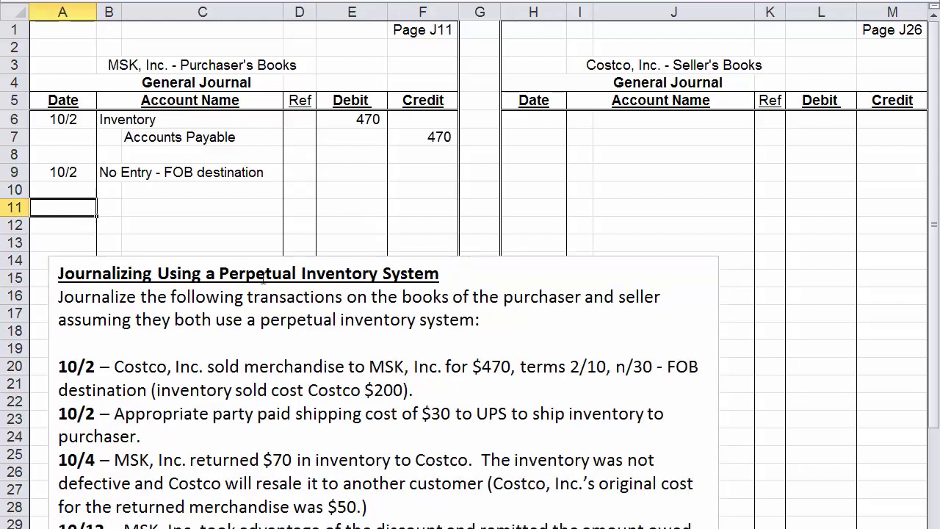
pyautogui.write('10/4')
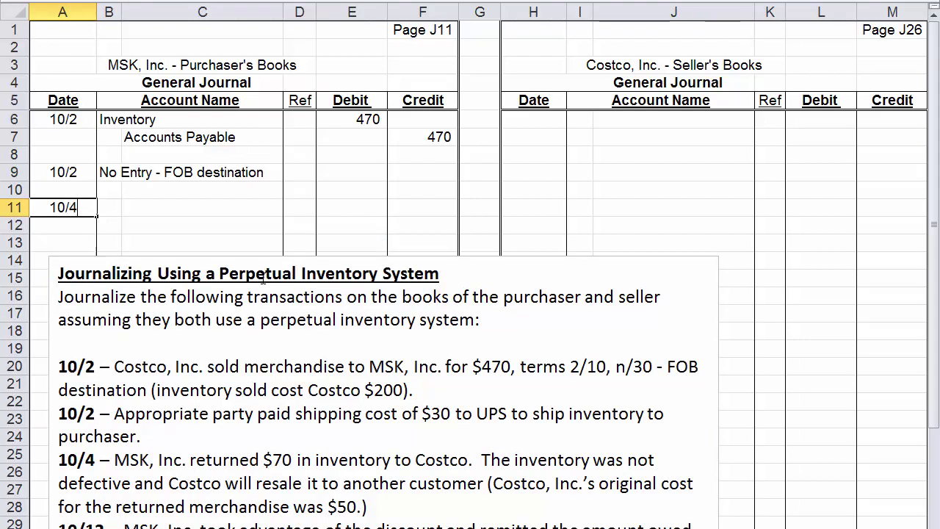
pyautogui.press('Return')
# Step: Record the debit side of the 10/4 return with Accounts Payable in B11 and 70 in E11
pyautogui.press('Right')
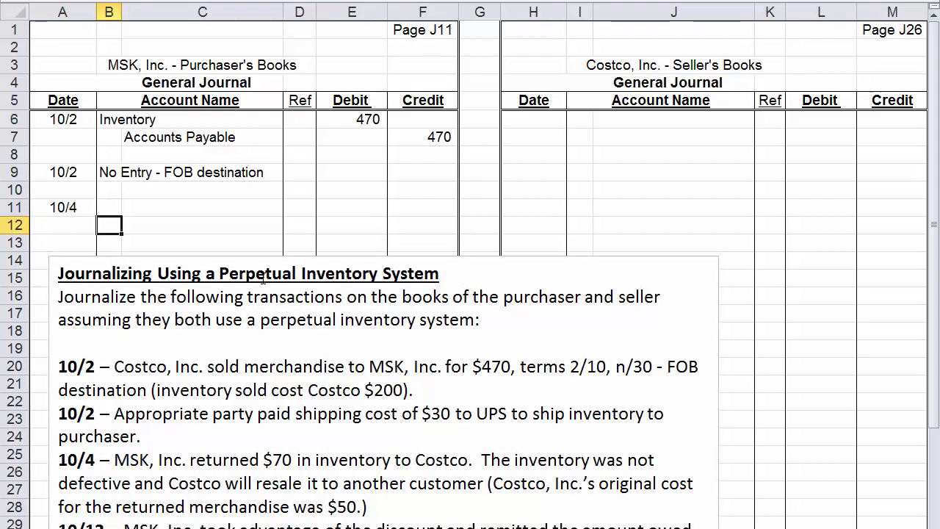
pyautogui.press('Up')
pyautogui.write('Acc')
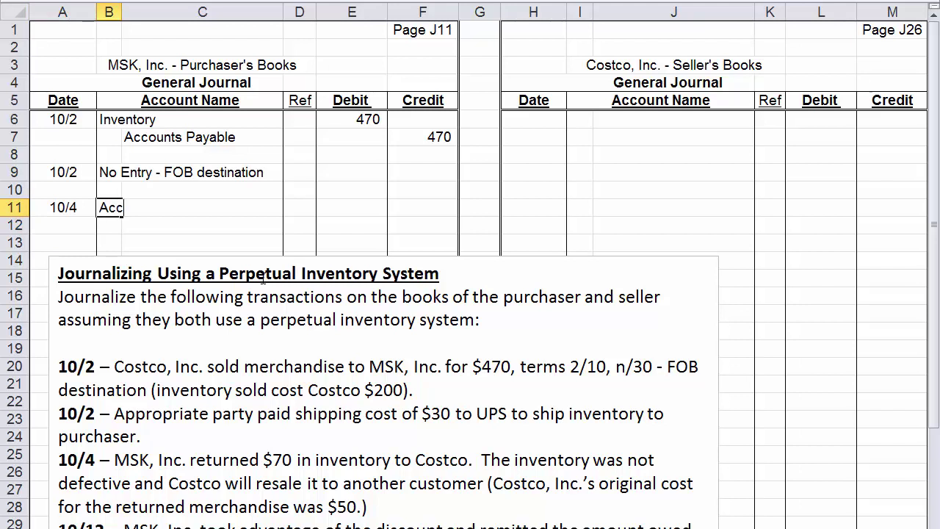
pyautogui.write('ount')
pyautogui.press('BackSpace')
pyautogui.write('s Payable')
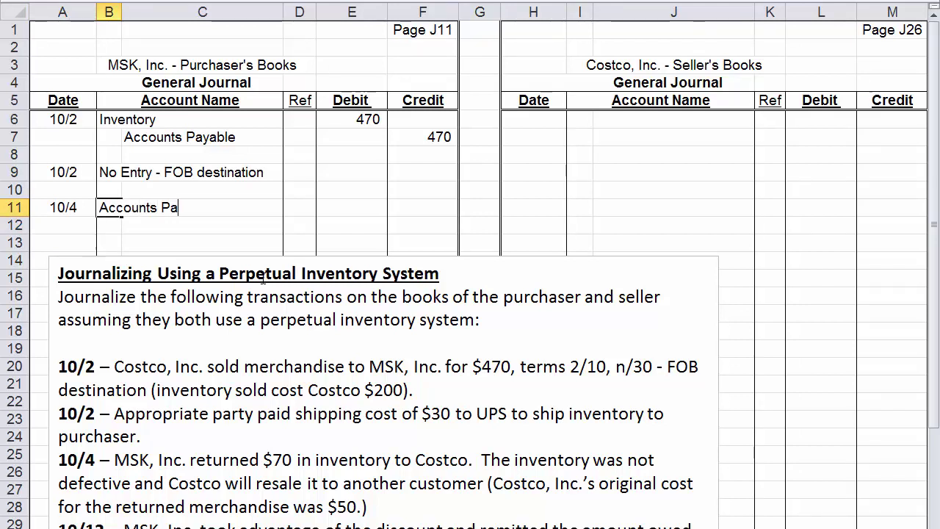
pyautogui.press('Tab')
pyautogui.press('Tab')
pyautogui.press('Tab')
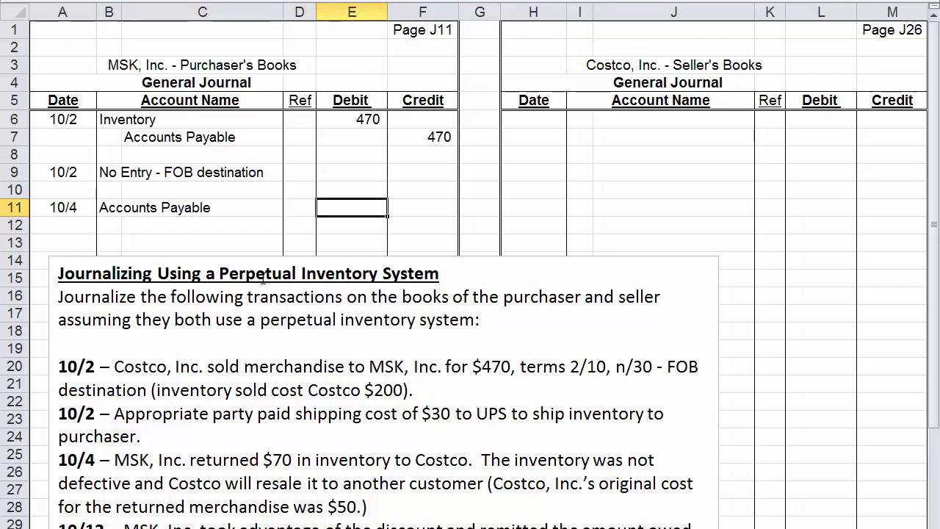
pyautogui.write('70')
pyautogui.press('Return')
# Step: Record the credit side of the 10/4 return with 70 in F12 and Inventory indented in C12
pyautogui.press('Tab')
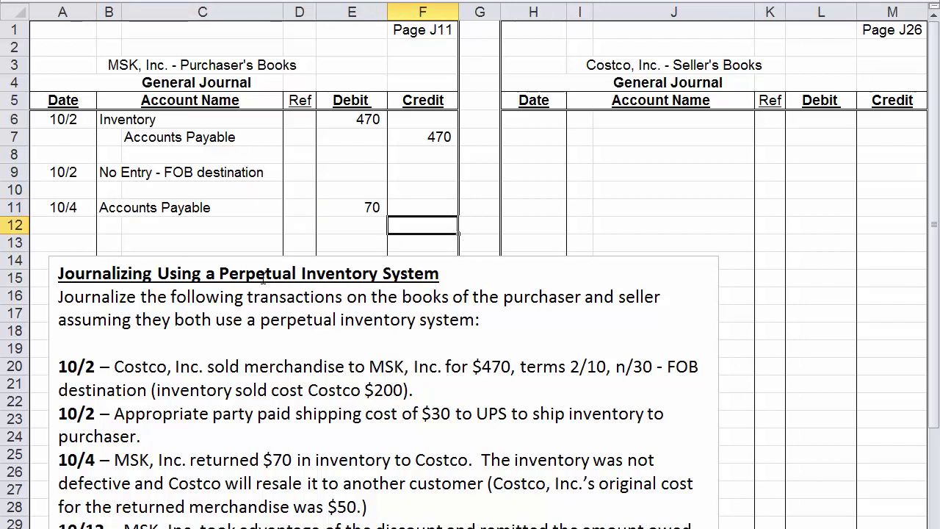
pyautogui.write('70')
pyautogui.hotkey('shift', 'Tab')
pyautogui.hotkey('shift', 'Tab')
pyautogui.hotkey('shift', 'Tab')
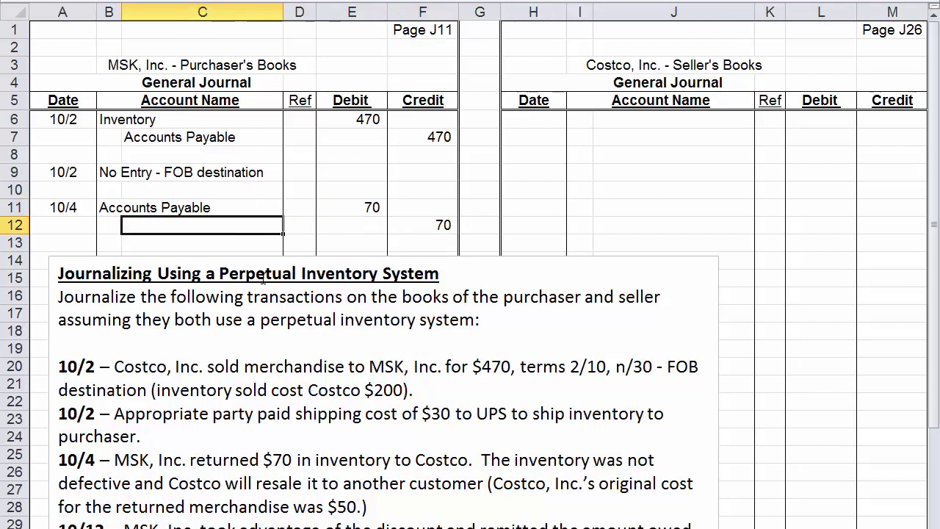
pyautogui.write('Inv')
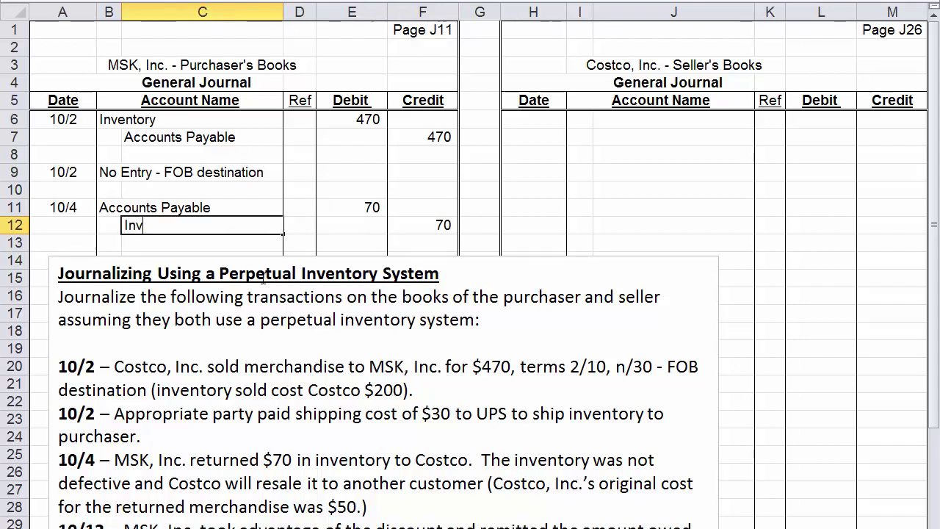
pyautogui.write('entory')
pyautogui.press('Return')
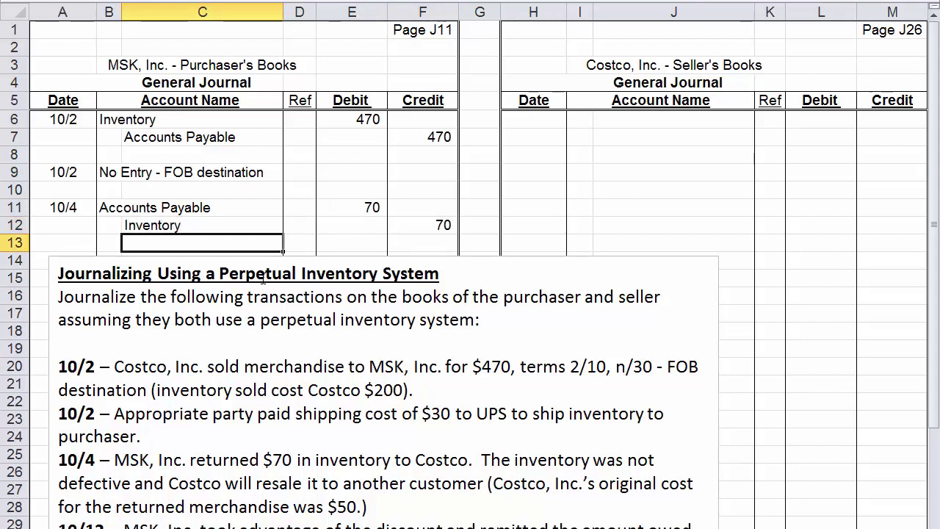
# Step: Move the problem text box down to row 16 and enter the date 10/12 in A14
pyautogui.press('Left')
pyautogui.press('Left')
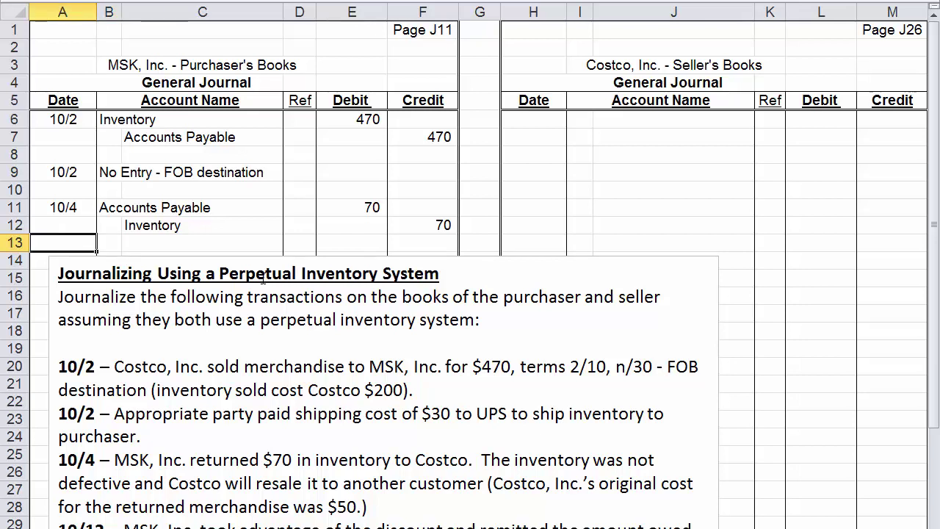
pyautogui.moveTo(183, 256); pyautogui.dragTo(177, 292)
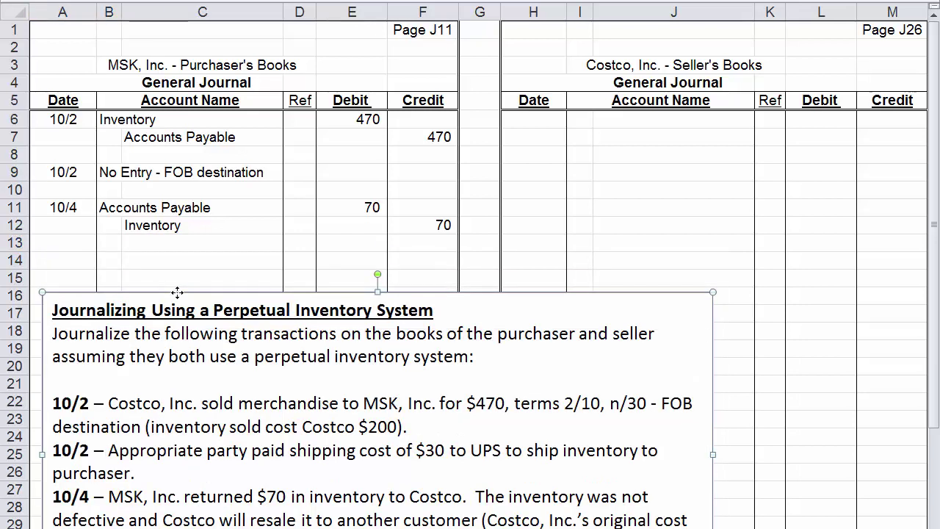
pyautogui.click(73, 259)
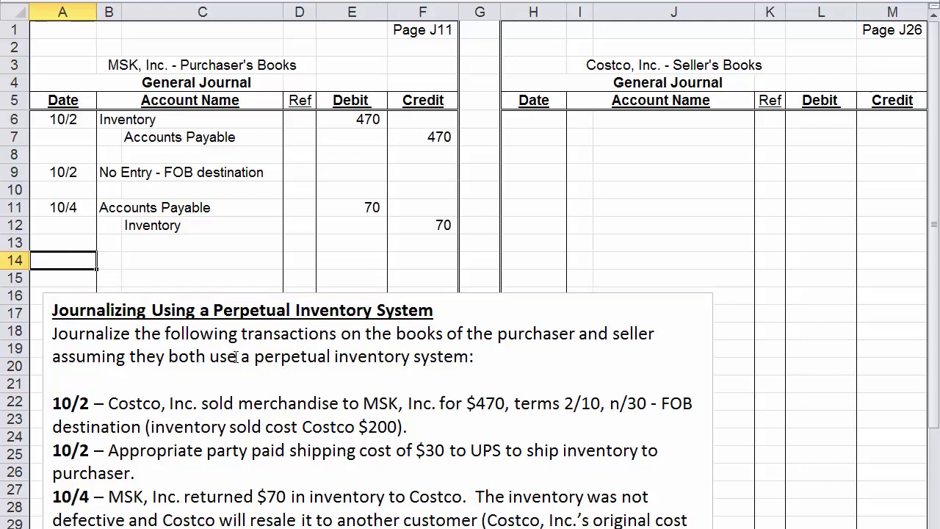
pyautogui.write('10/12')
pyautogui.click(268, 452)
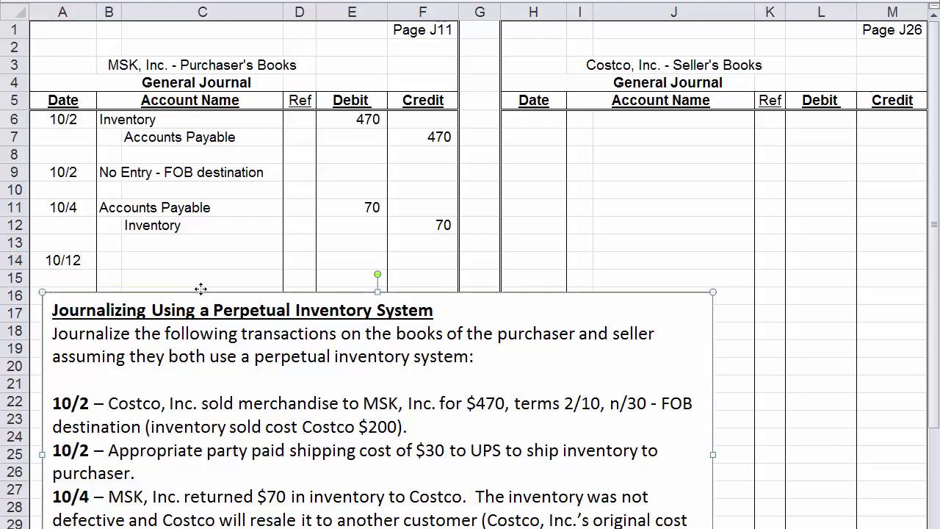
# Step: Raise the problem text box to read the 10/12 transaction, and lower it to row 24, clear of the journal entries
pyautogui.moveTo(201, 289); pyautogui.dragTo(201, 92)
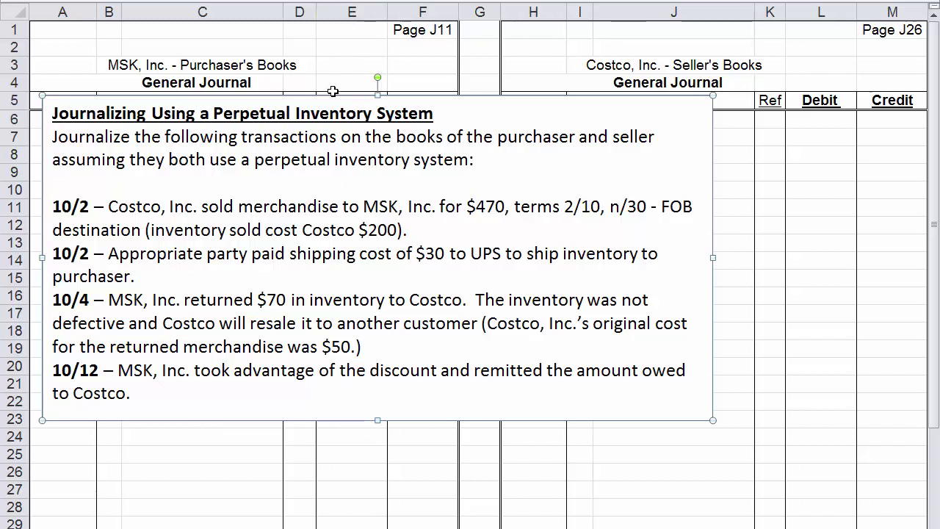
pyautogui.moveTo(333, 95); pyautogui.dragTo(320, 442)
pyautogui.click(81, 122)
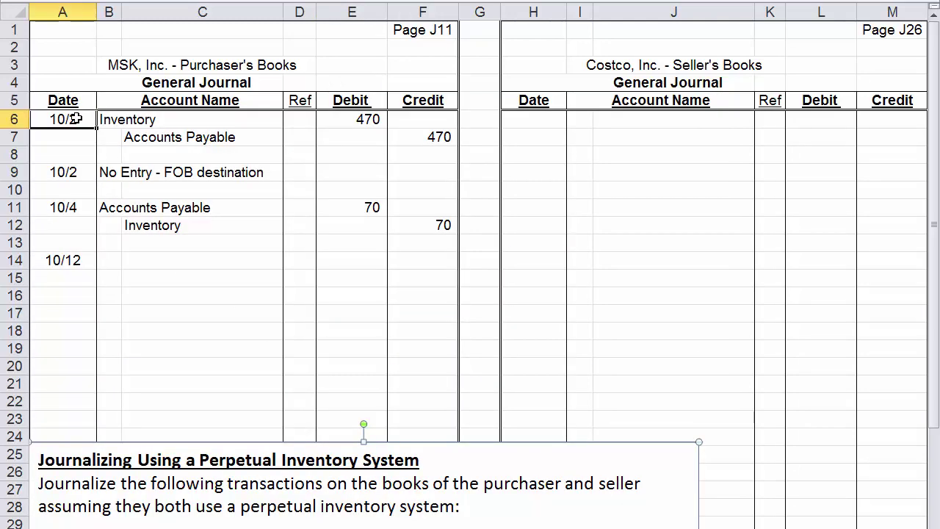
pyautogui.click(81, 266)
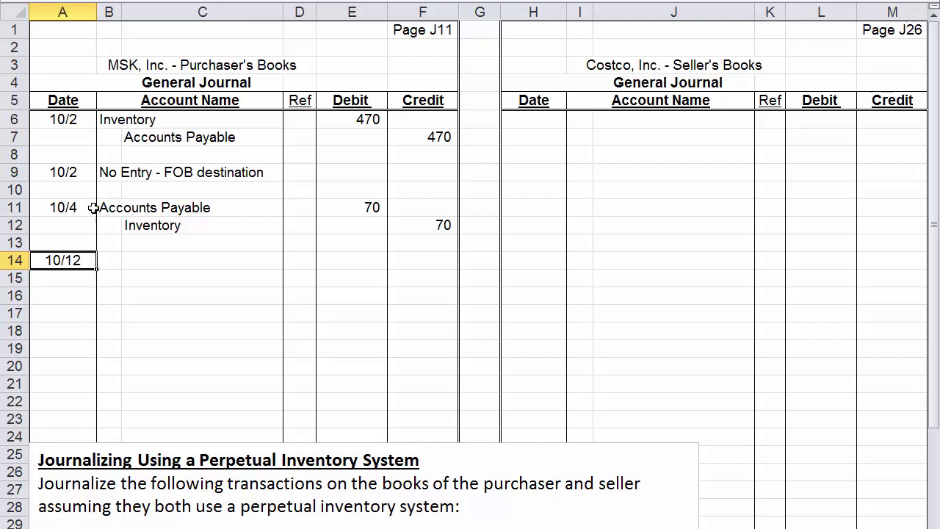
# Step: Record the debit side of the 10/12 payment with Accounts Payable in B14 and 400 in E14
pyautogui.click(114, 259)
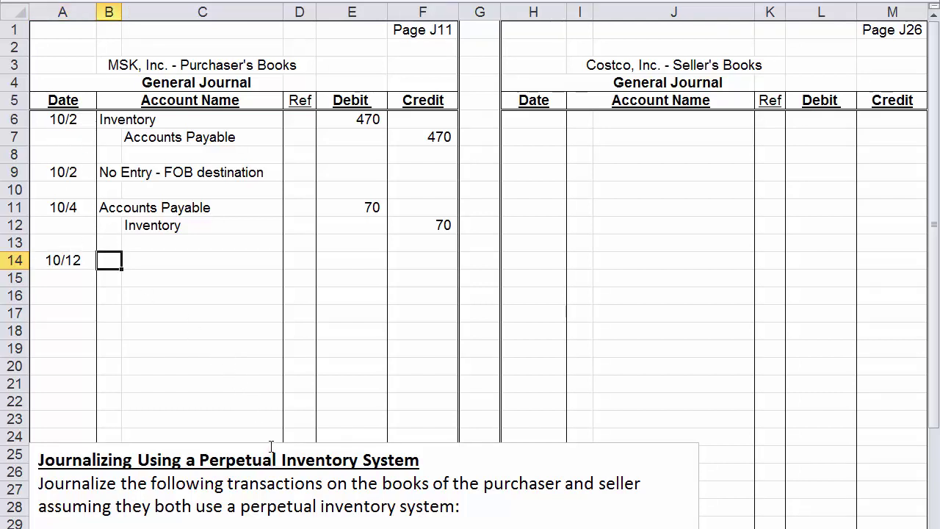
pyautogui.write('Accounts Pay')
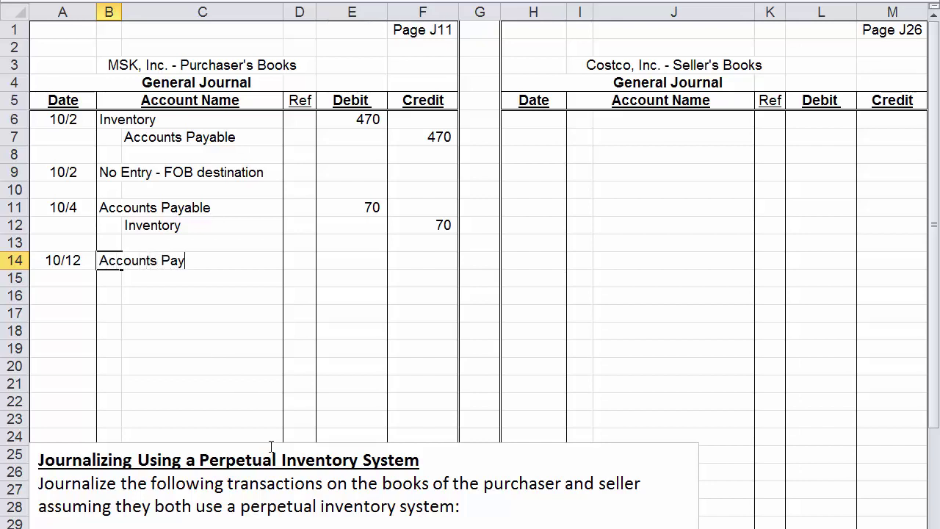
pyautogui.write('able')
pyautogui.press('Tab')
pyautogui.press('Tab')
pyautogui.press('Tab')
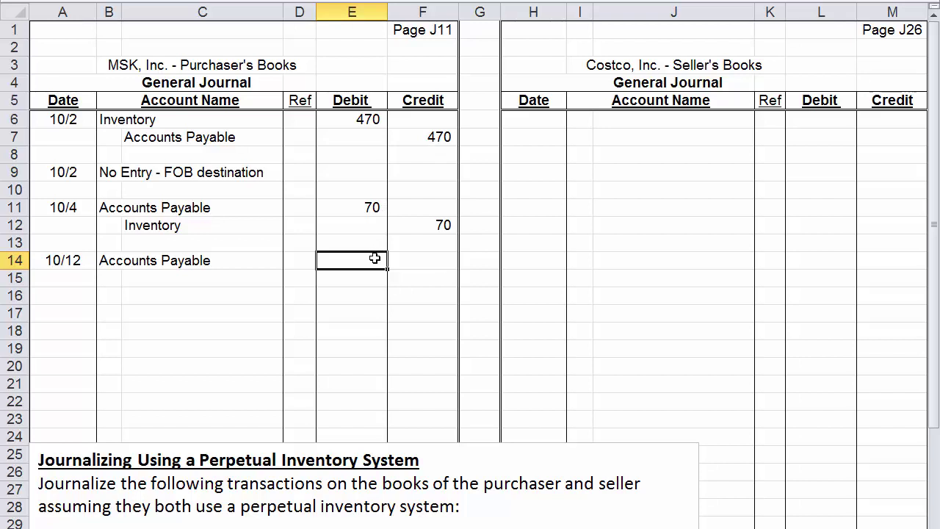
pyautogui.write('400')
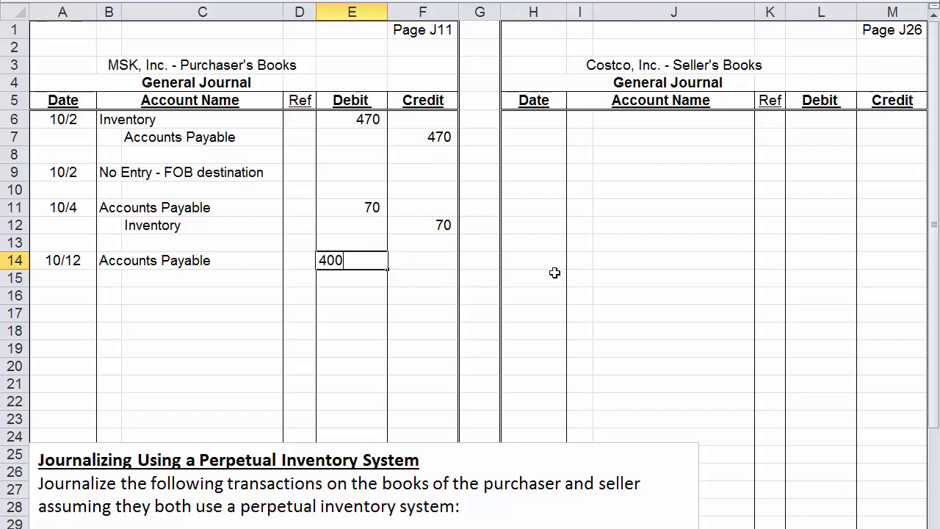
pyautogui.press('Return')
# Step: Enter Cash as the indented credit account in C15 for the 10/12 payment
pyautogui.press('Left')
pyautogui.press('Left')
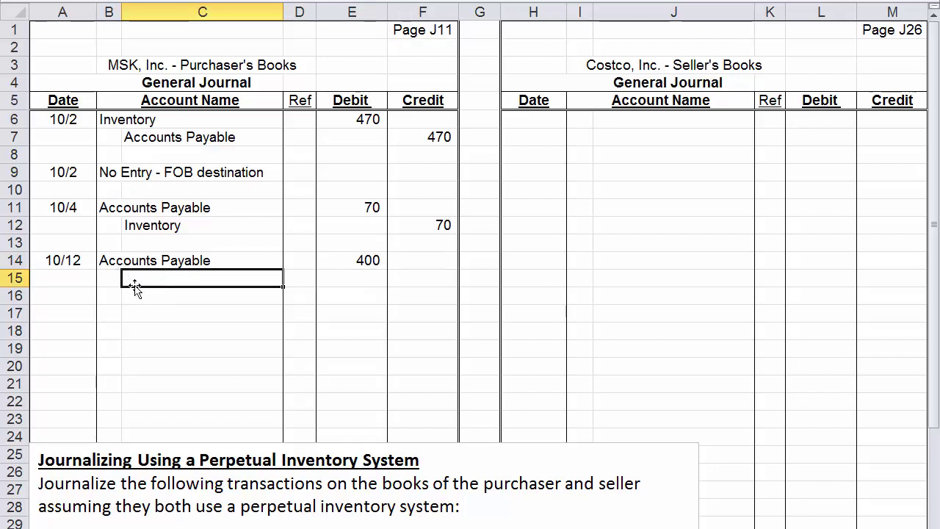
pyautogui.write('Cash')
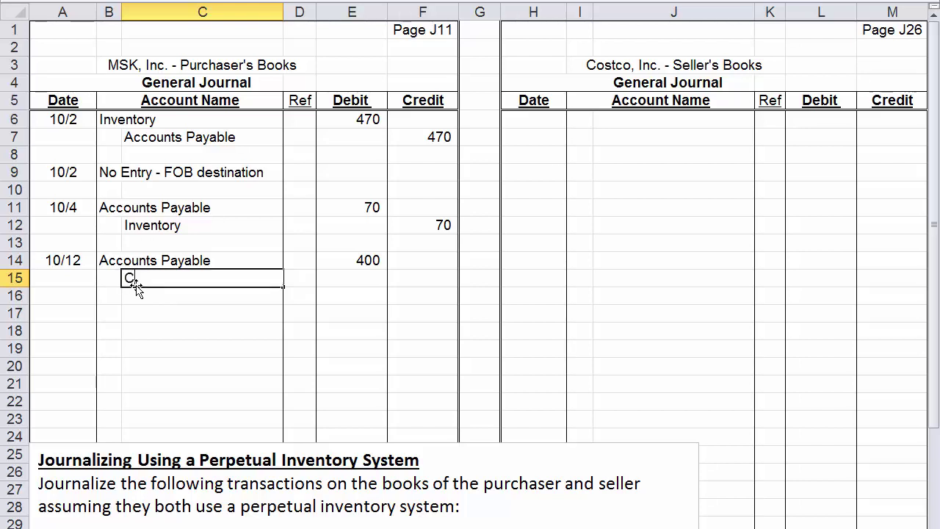
pyautogui.press('Tab')
pyautogui.press('Tab')
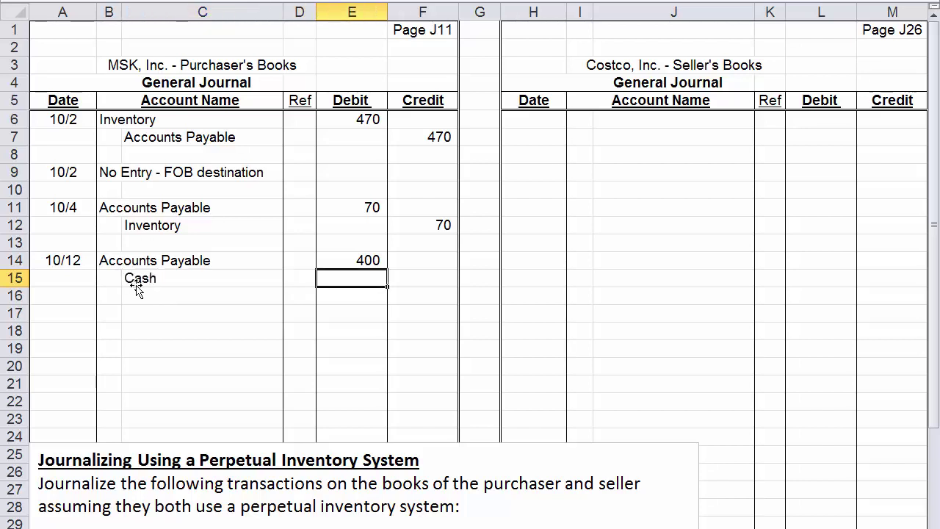
# Step: Calculate the Cash credit in F15 with the formula +.98*E14
pyautogui.click(406, 287)
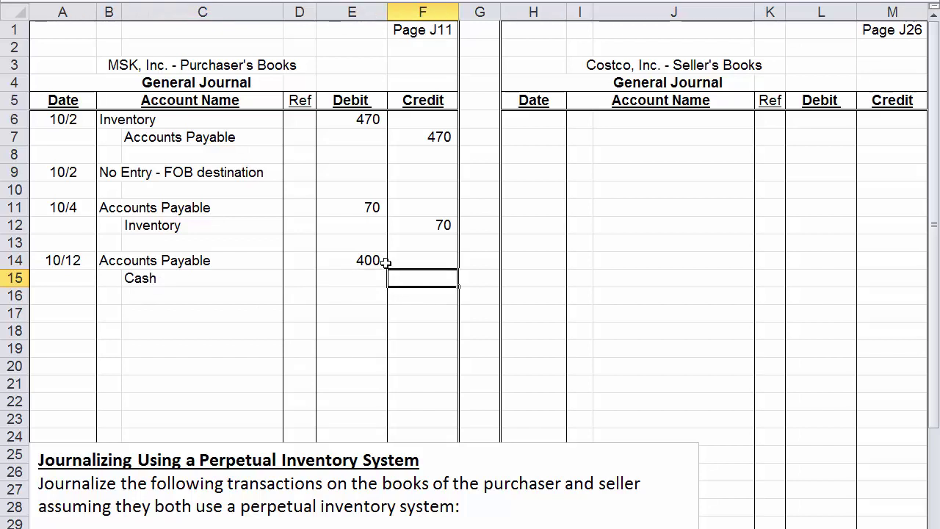
pyautogui.click(380, 260)
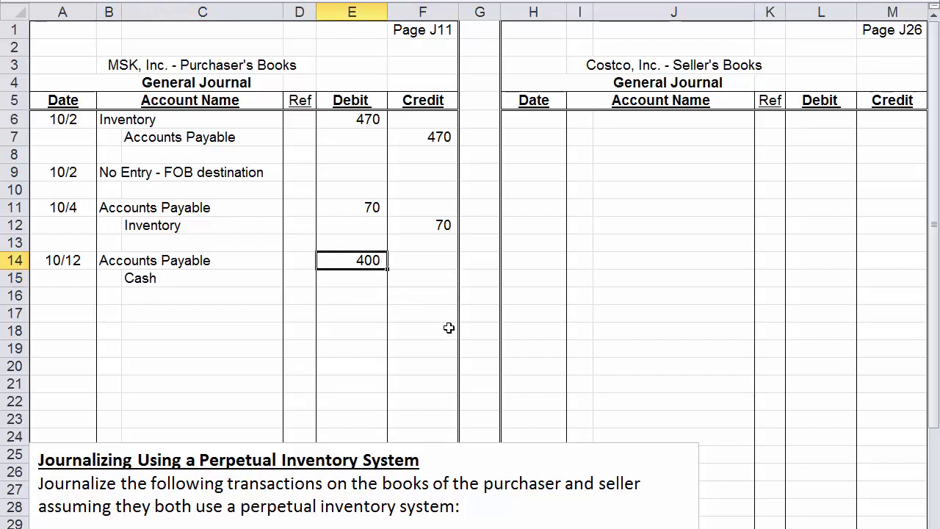
pyautogui.click(430, 285)
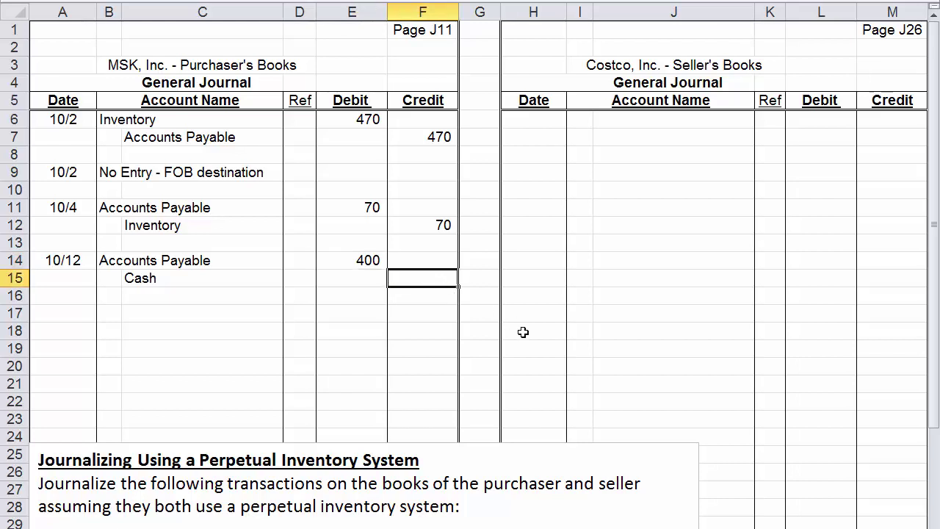
pyautogui.write('+.98*')
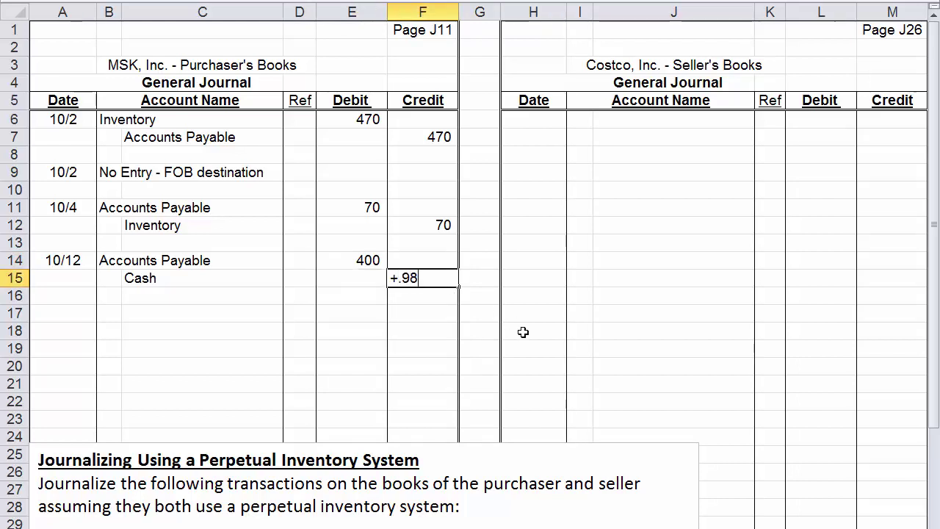
pyautogui.click(365, 260)
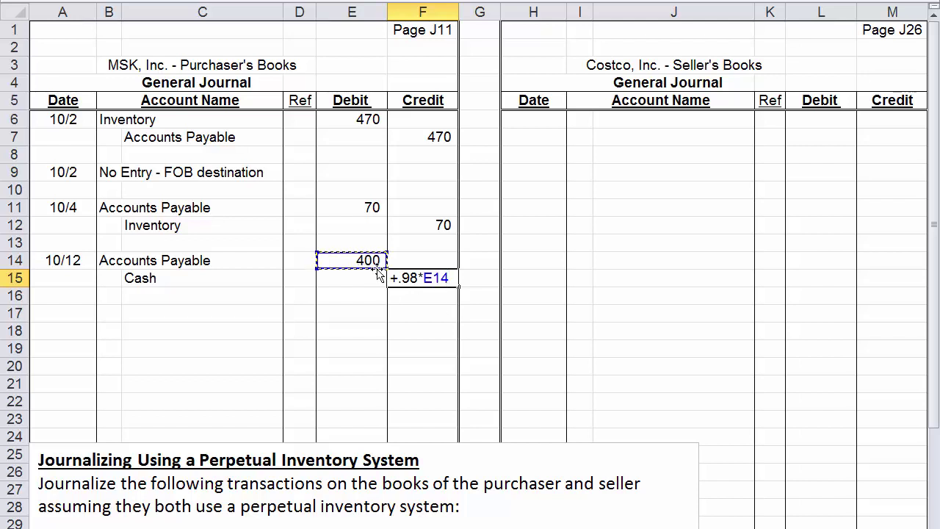
pyautogui.press('Return')
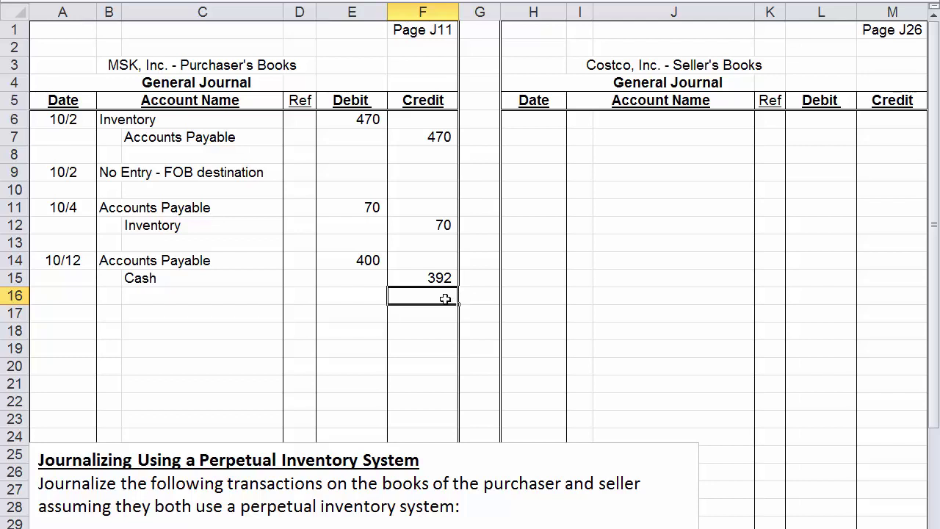
pyautogui.write('8')
pyautogui.press('Return')
pyautogui.press('Up')
pyautogui.press('Delete')
# Step: Calculate the 2% discount credit in F16 with the formula +.02*E14
pyautogui.write('+.02')
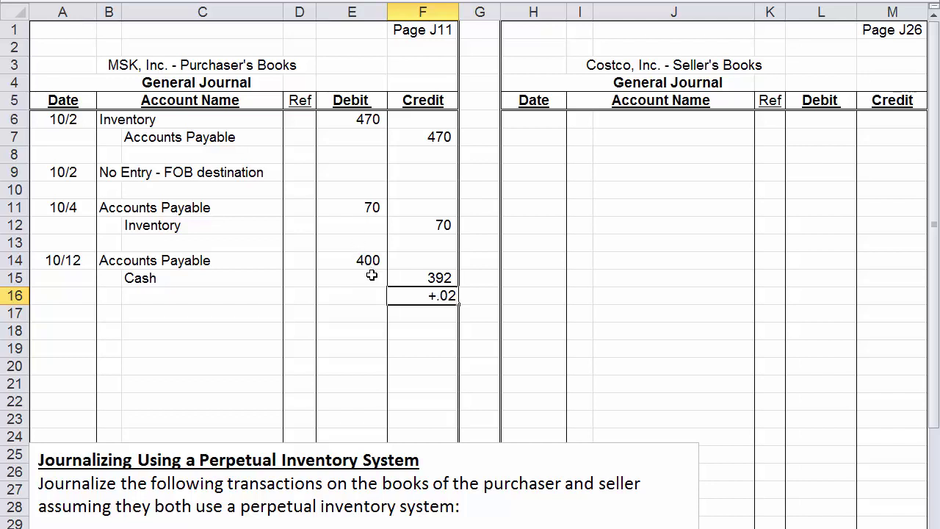
pyautogui.write('*')
pyautogui.click(370, 260)
pyautogui.press('Return')
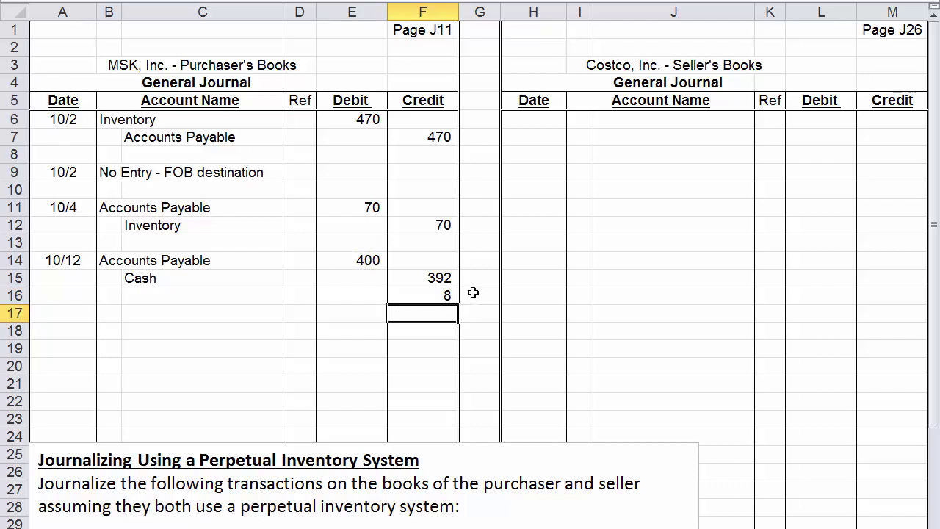
# Step: Enter Inventory in C16 as the second indented credit account of the 10/12 payment
pyautogui.press('Up')
pyautogui.click(155, 296)
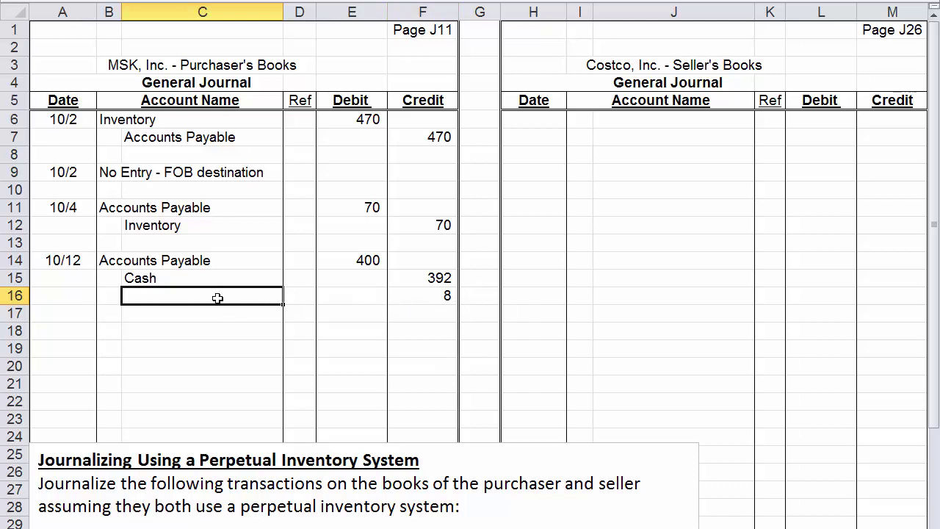
pyautogui.write('Inv')
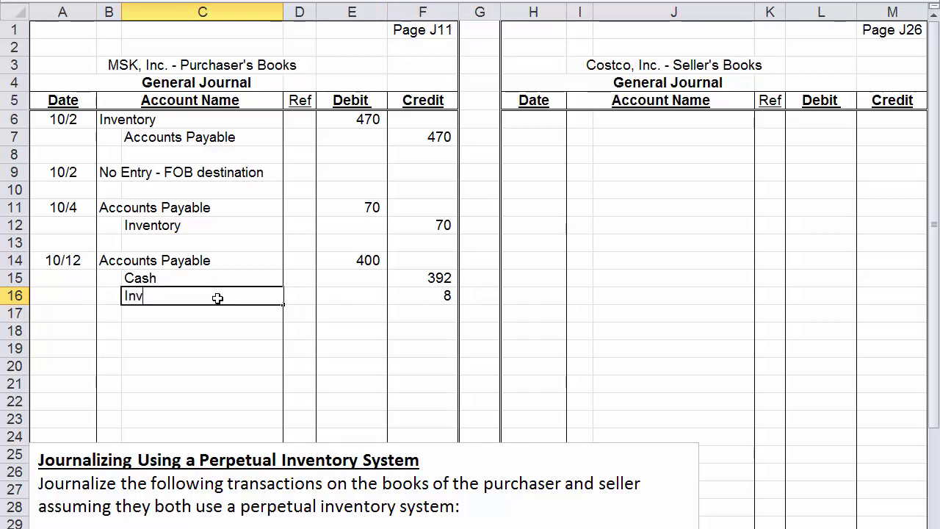
pyautogui.write('entory')
pyautogui.press('Return')
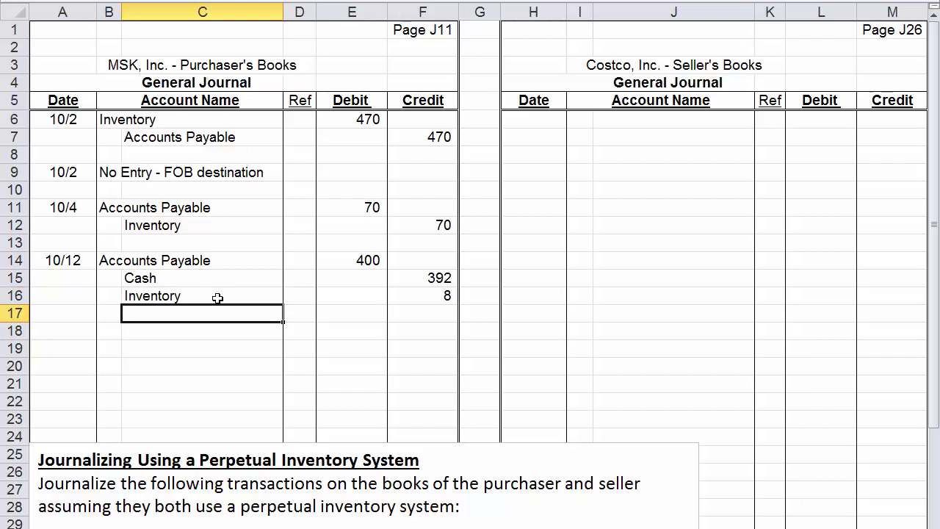
# Step: Add the calculation note "(470-70) - 2% x 400 = 392" in C17 below the 10/12 entry
pyautogui.write('(')
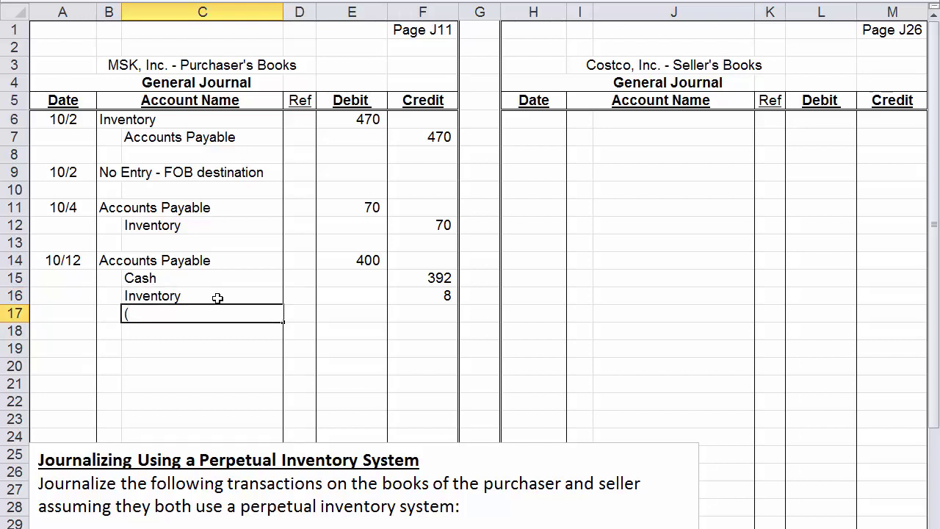
pyautogui.write('470-70) - 2')
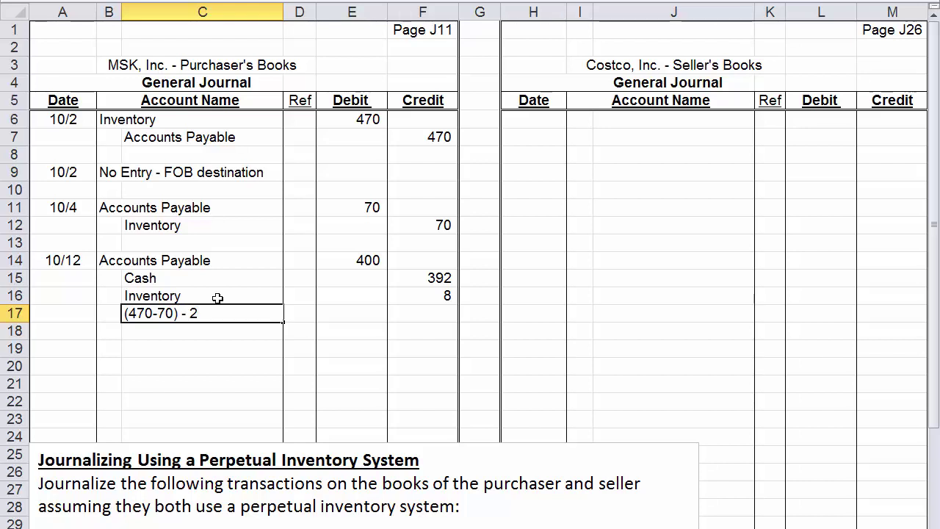
pyautogui.write('% x 400 = 392')
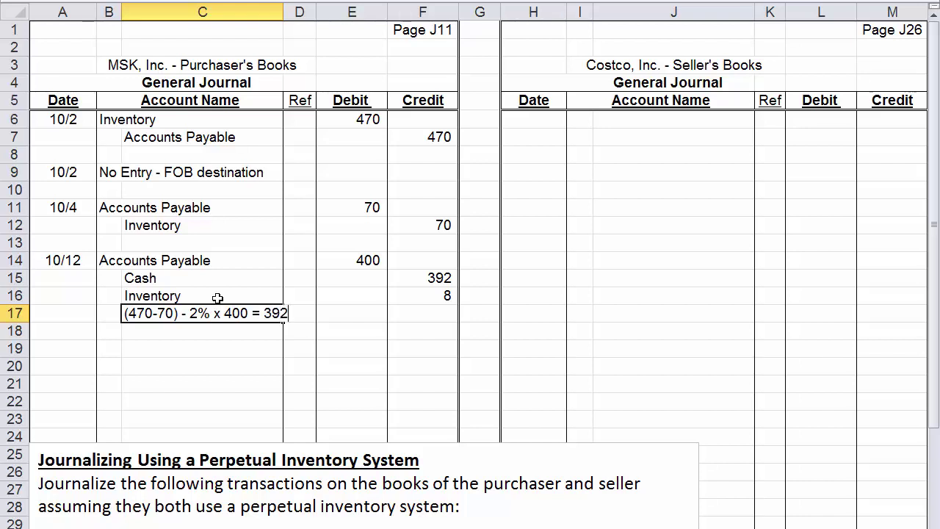
pyautogui.press('Return')
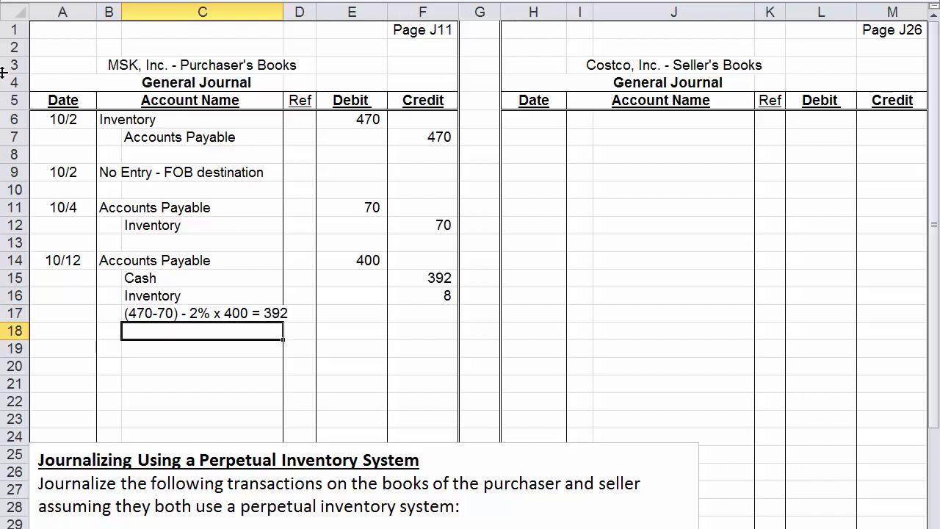
# Step: Move the transactions text box up to about row 9 so the full list of transactions can be read
pyautogui.moveTo(47, 119); pyautogui.dragTo(429, 331)
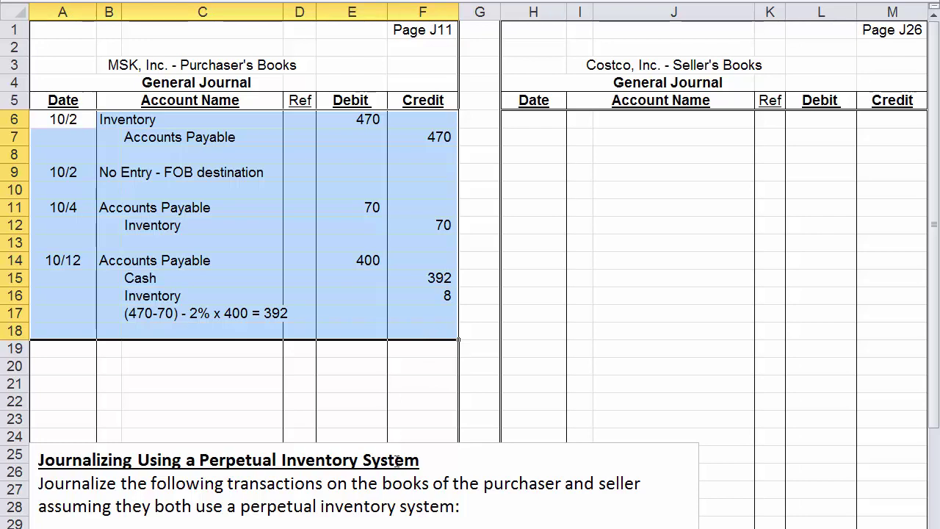
pyautogui.click(386, 442)
pyautogui.moveTo(547, 65); pyautogui.dragTo(767, 70)
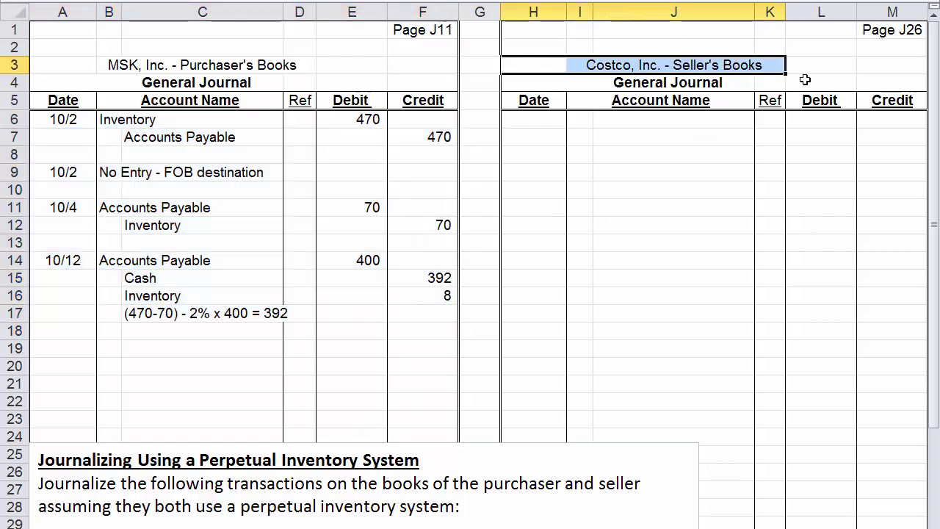
pyautogui.click(75, 447)
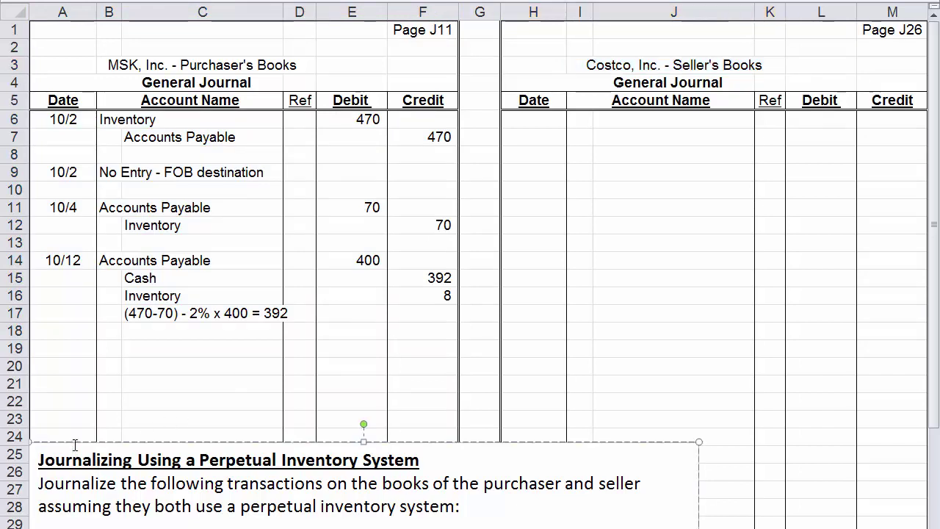
pyautogui.moveTo(75, 447); pyautogui.dragTo(80, 167)
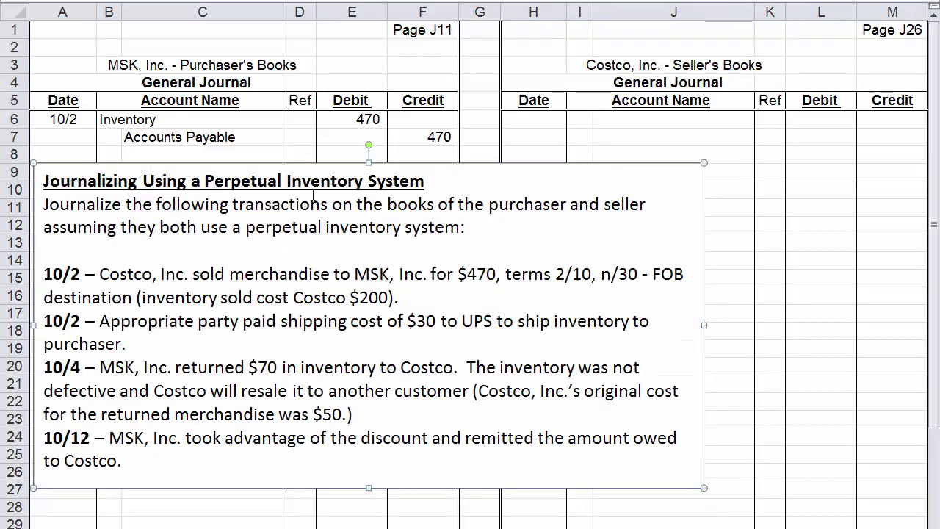
# Step: Enter the date 10/2 in H6 for the first entry in Costco's journal
pyautogui.click(550, 119)
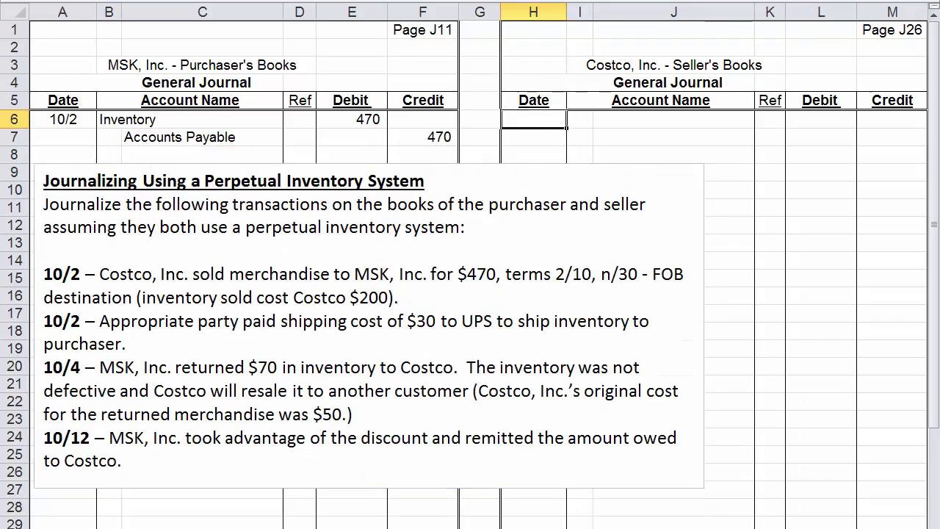
pyautogui.write('10/3')
pyautogui.press('BackSpace')
pyautogui.write('2')
pyautogui.press('Return')
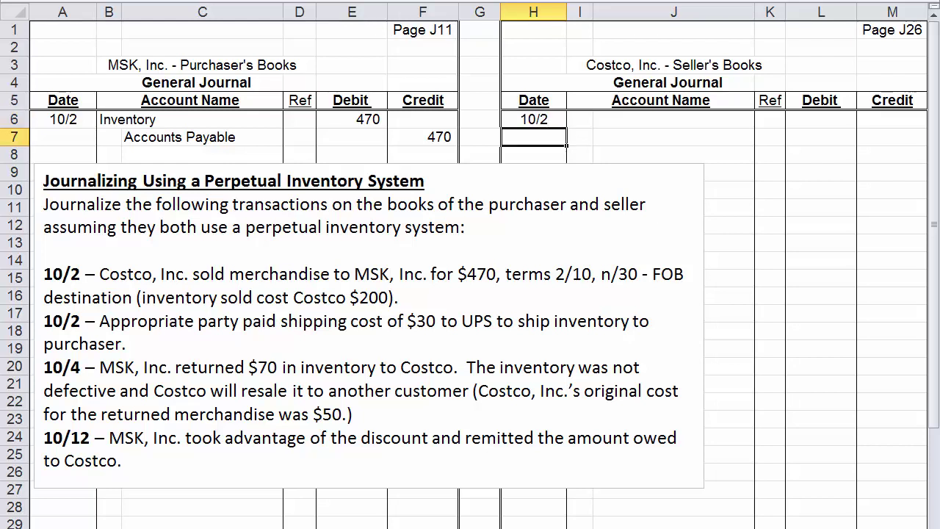
# Step: Record the debit side of Costco's 10/2 sale with Accounts Receivable in I6 and 470 in L6
pyautogui.press('Up')
pyautogui.press('Right')
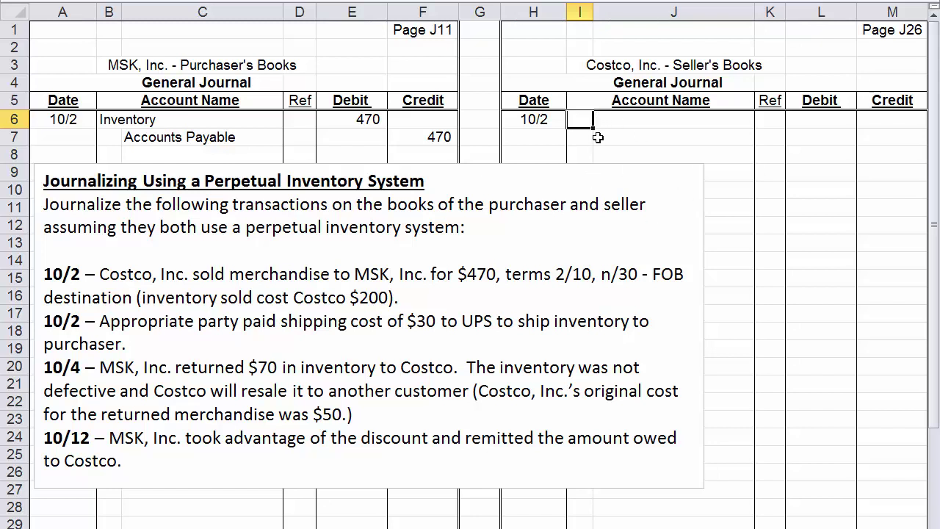
pyautogui.write('Account')
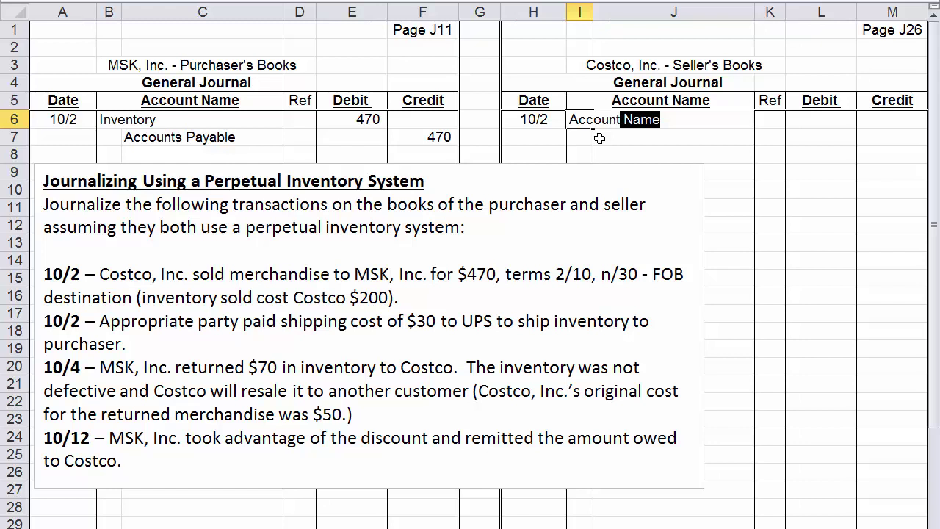
pyautogui.write('s ')
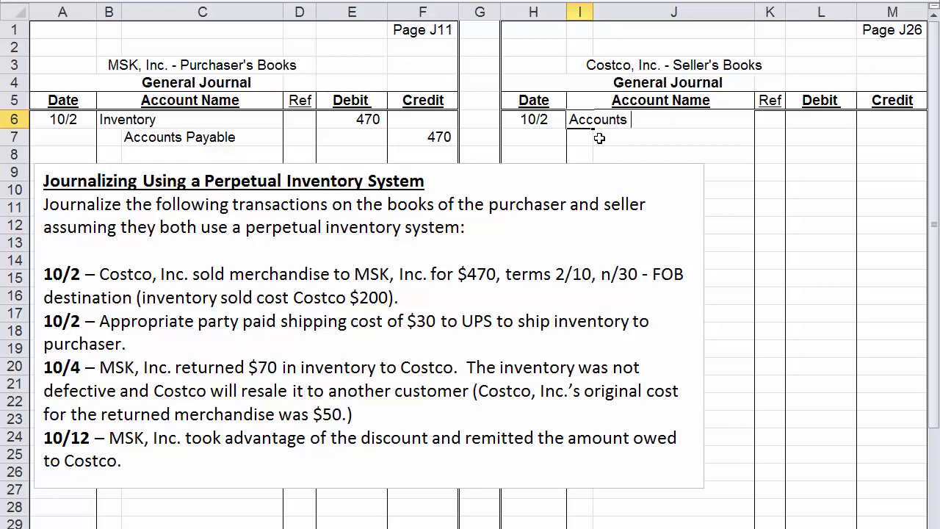
pyautogui.write('Receivable')
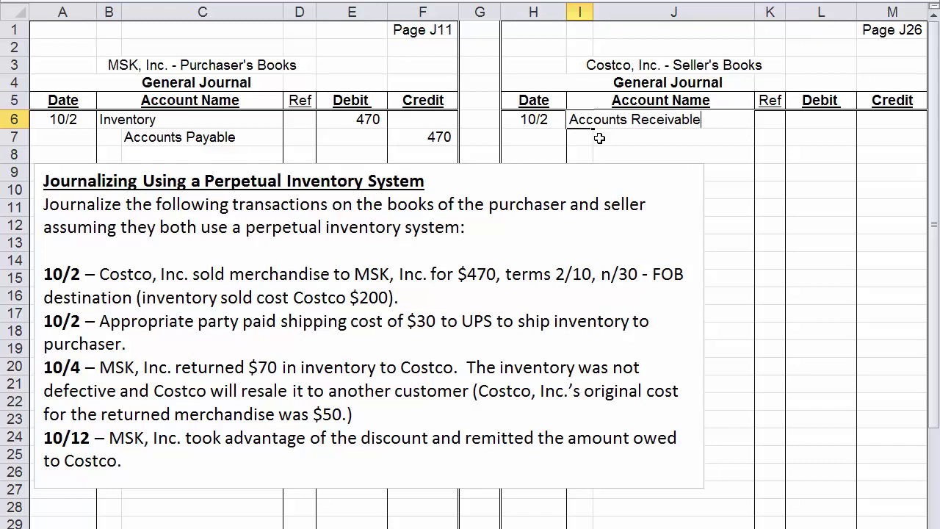
pyautogui.click(824, 124)
pyautogui.write('470')
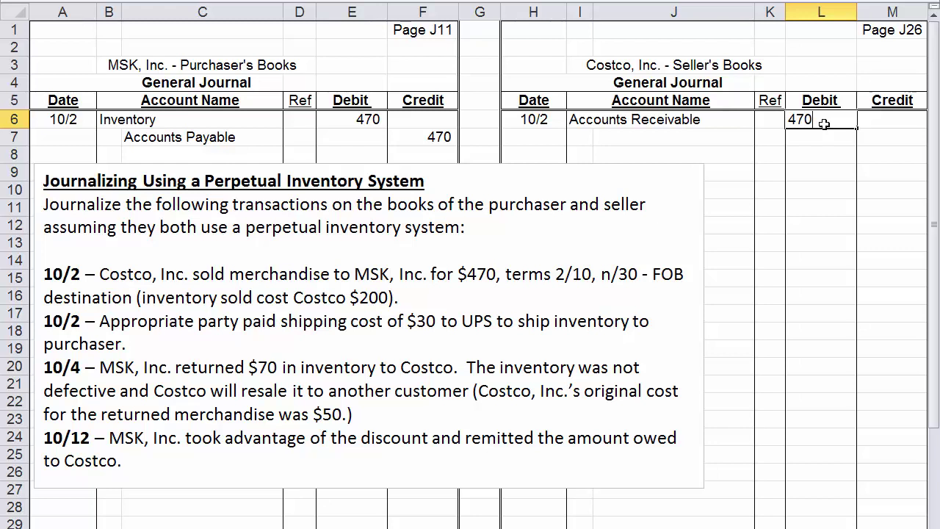
# Step: Record the credit side of Costco's 10/2 sale with 470 in M7 and Sales Revenue indented in J7
pyautogui.press('Return')
pyautogui.press('Tab')
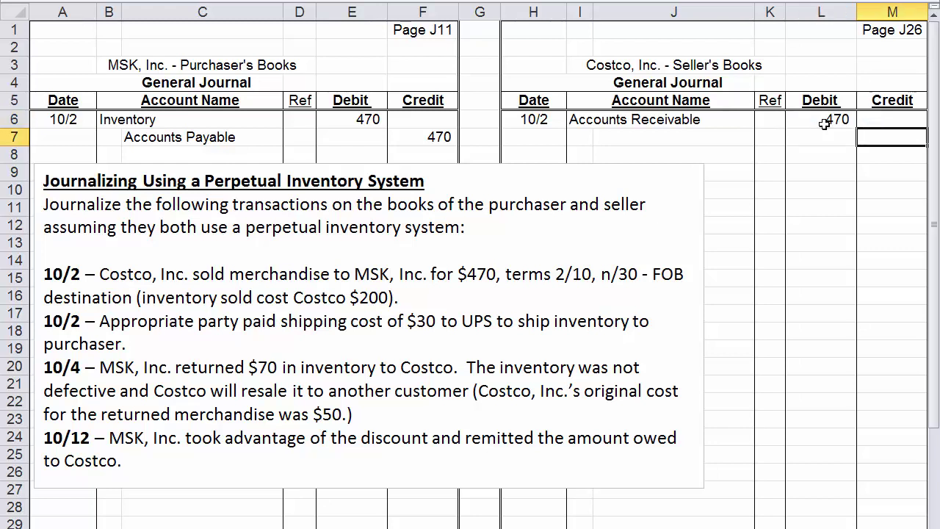
pyautogui.write('470')
pyautogui.press('Left')
pyautogui.press('Left')
pyautogui.press('Left')
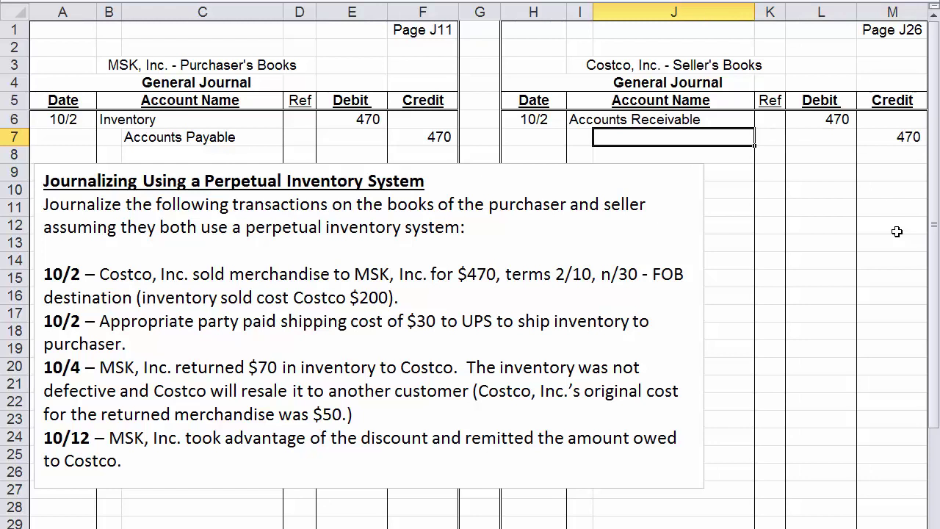
pyautogui.write('Sales')
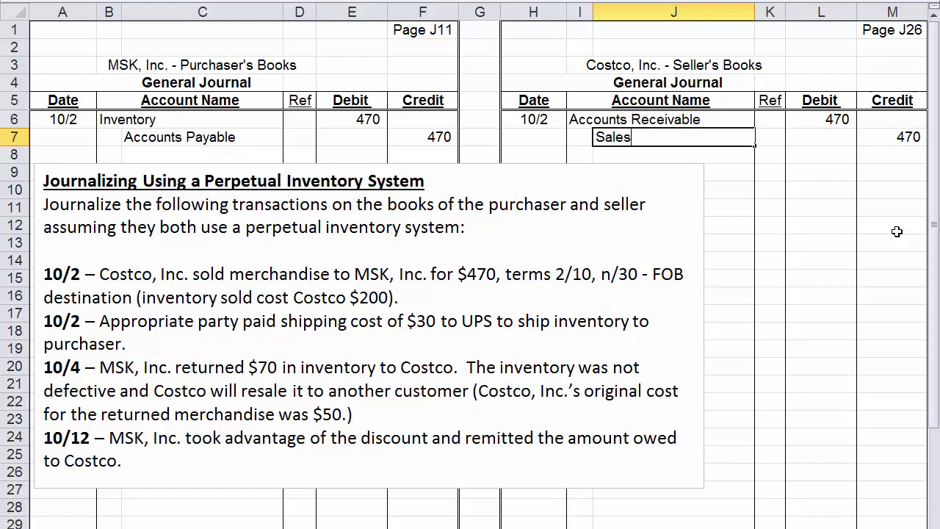
pyautogui.write(' Revenue')
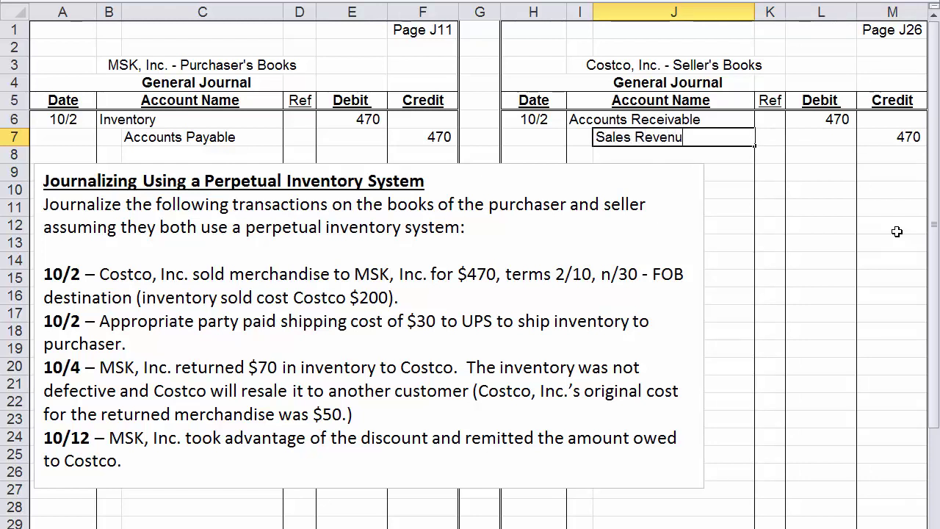
# Step: Move the transactions text box down to about row 12 and highlight its note on the cost of the inventory sold
pyautogui.click(325, 164)
pyautogui.moveTo(325, 164); pyautogui.dragTo(356, 194)
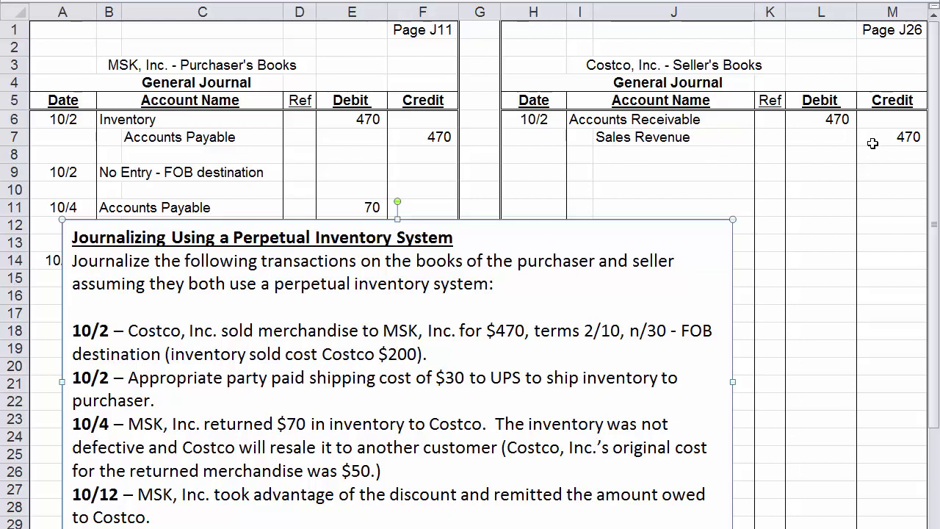
pyautogui.click(524, 173)
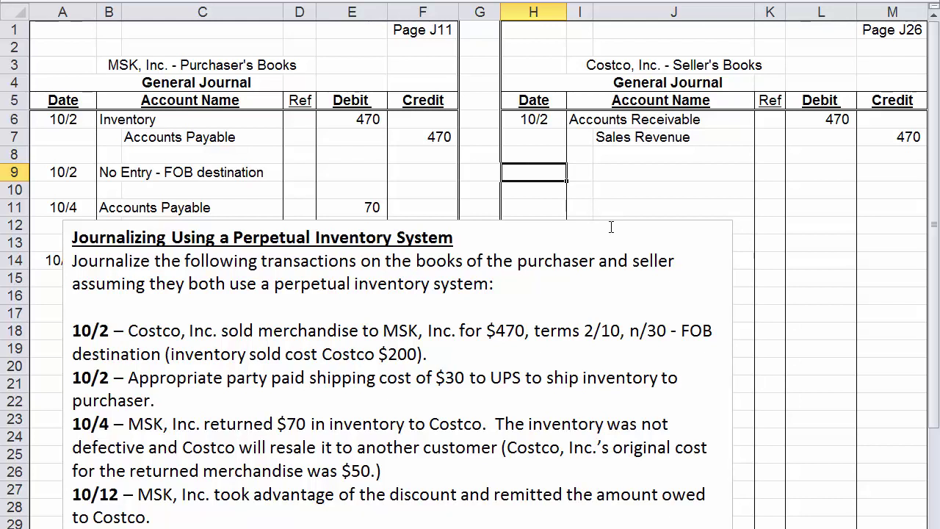
pyautogui.press('Tab')
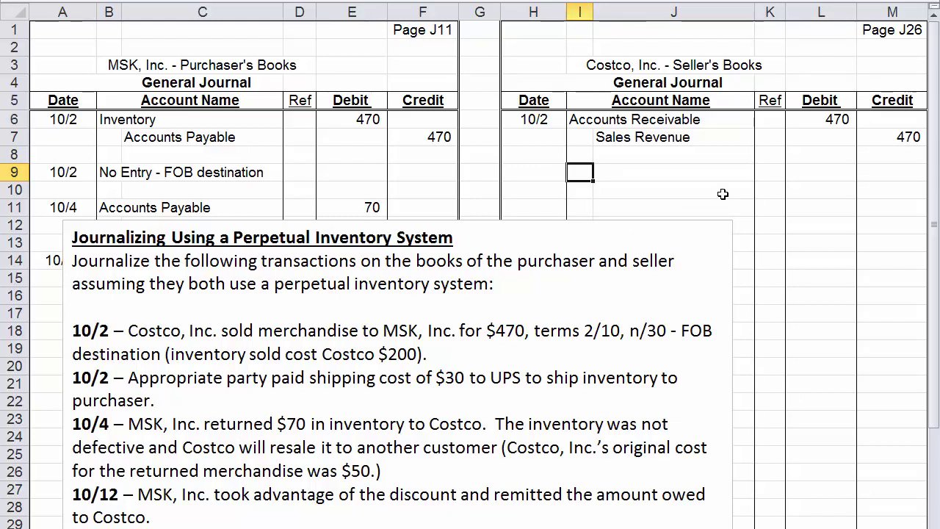
pyautogui.moveTo(166, 355); pyautogui.dragTo(429, 358)
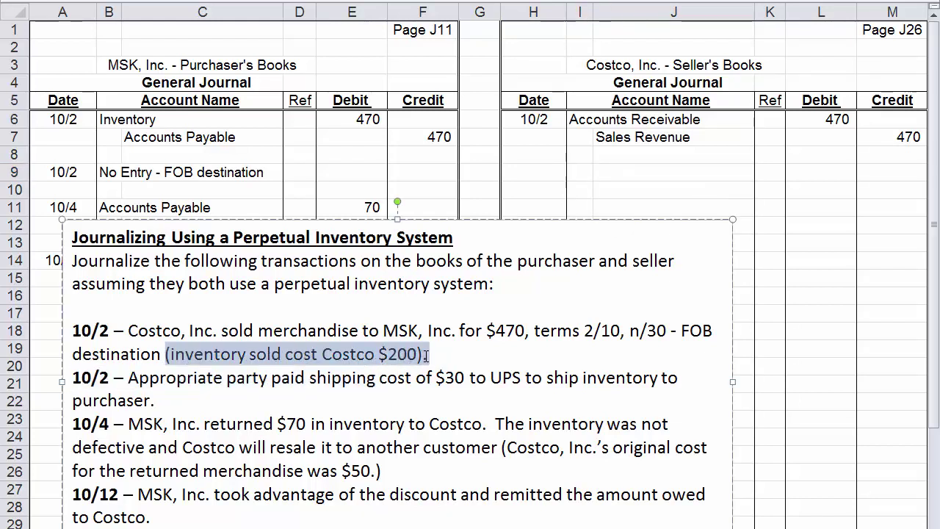
# Step: Record the debit for the cost of the sale with Cost of Good Sold in I9 and 200 in L9
pyautogui.click(579, 171)
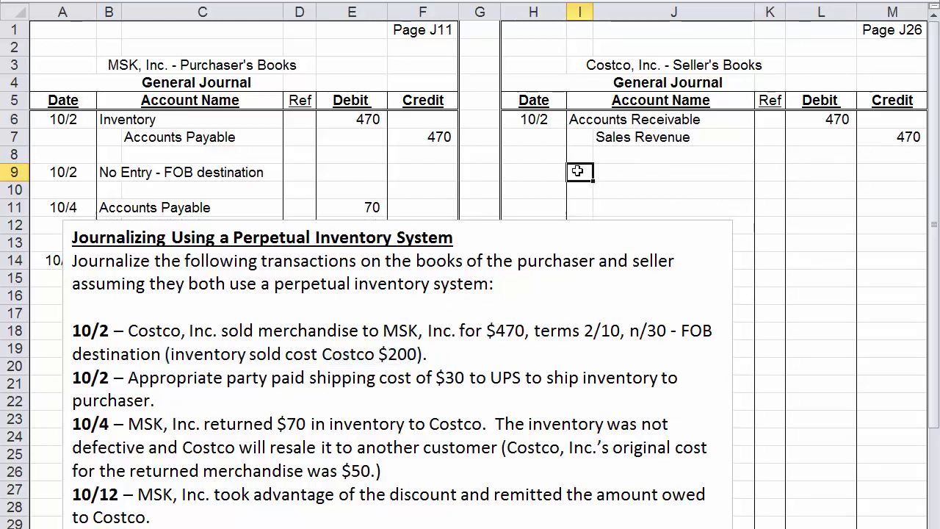
pyautogui.write('Cost of Good ')
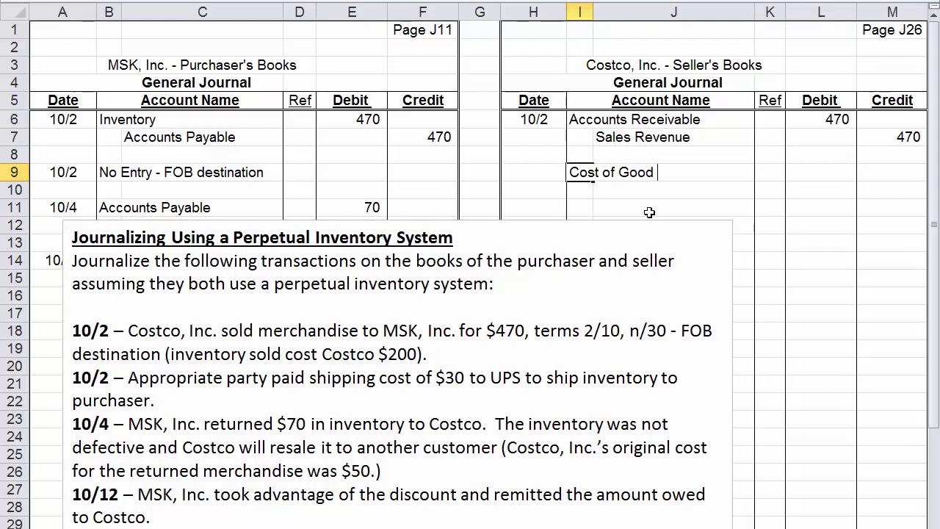
pyautogui.write('Sold is')
pyautogui.press('BackSpace')
pyautogui.press('BackSpace')
pyautogui.press('Return')
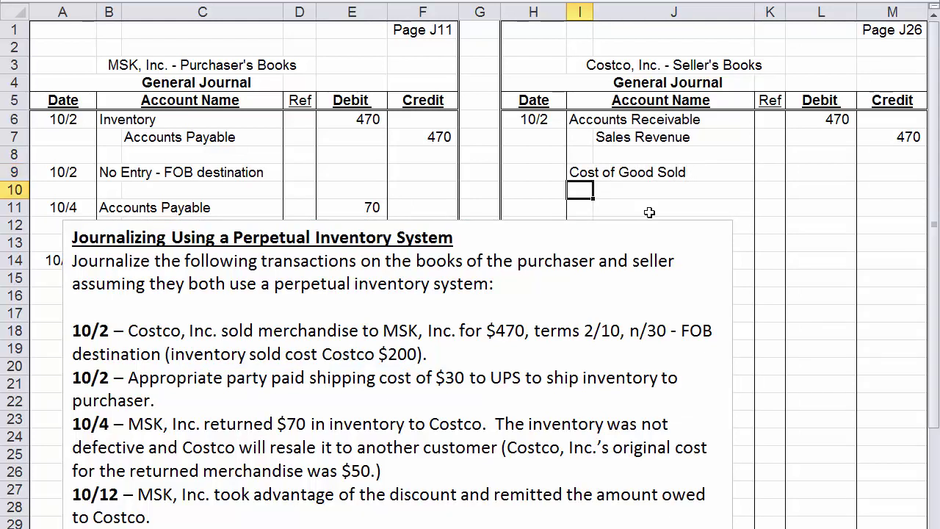
pyautogui.press('Up')
pyautogui.press('Right')
pyautogui.press('Right')
pyautogui.press('Right')
pyautogui.write('200')
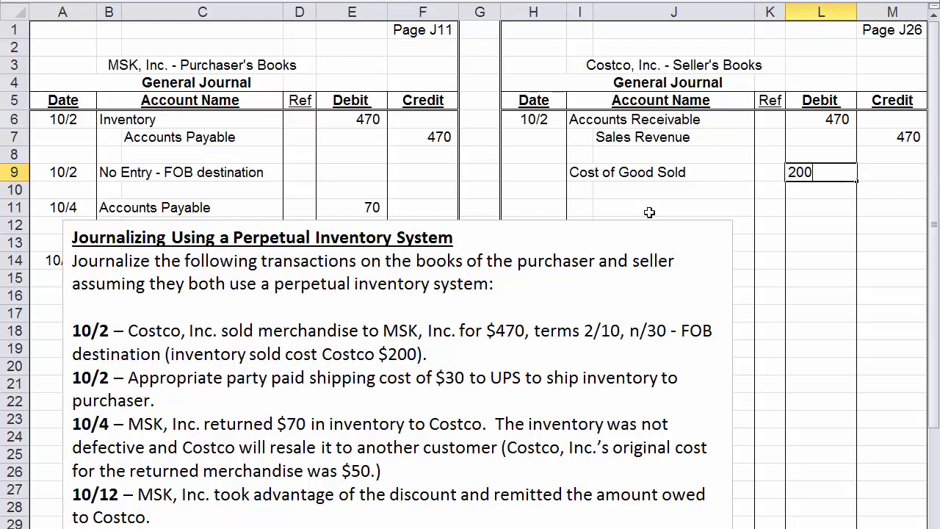
# Step: Record the credit for the cost of the sale with 200 in M10 and Inventory indented in J10
pyautogui.press('Return')
pyautogui.press('Right')
pyautogui.write('200')
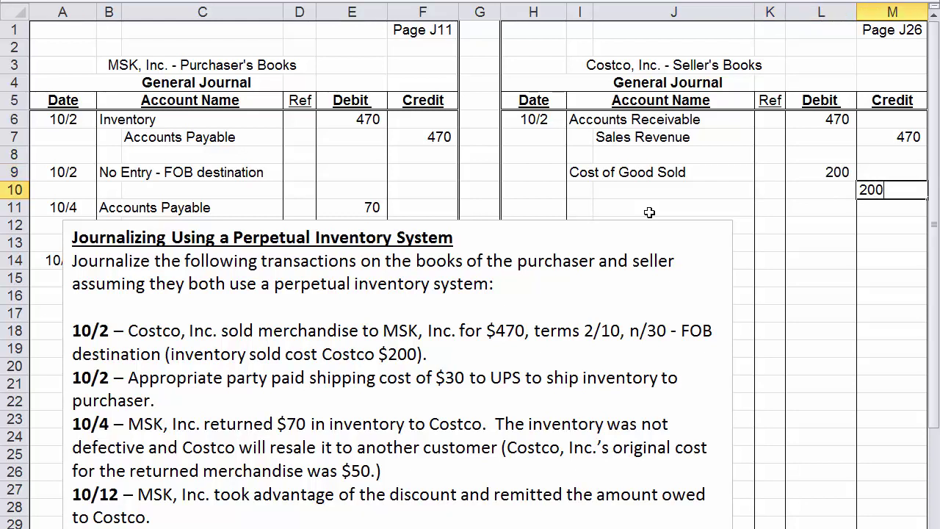
pyautogui.press('Left')
pyautogui.press('Left')
pyautogui.press('Left')
pyautogui.write('Inveno')
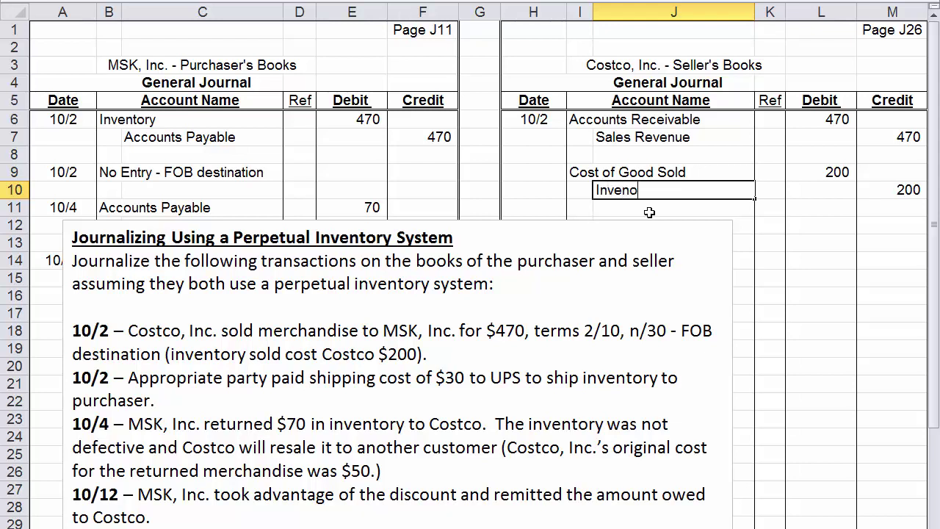
pyautogui.press('BackSpace')
pyautogui.write('tory')
pyautogui.press('Return')
# Step: Enter the date 10/2 in H9 for the Cost of Good Sold entry
pyautogui.moveTo(577, 136); pyautogui.dragTo(571, 182)
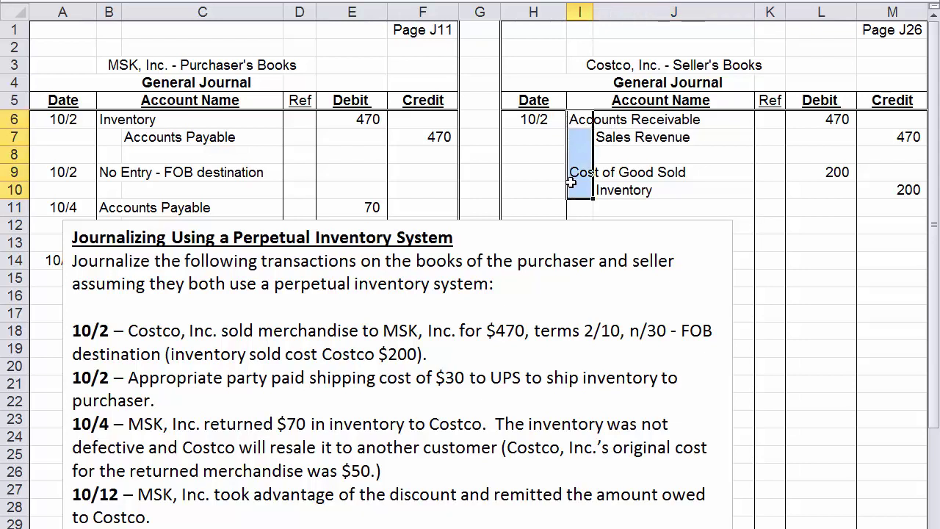
pyautogui.click(528, 174)
pyautogui.write('10/2')
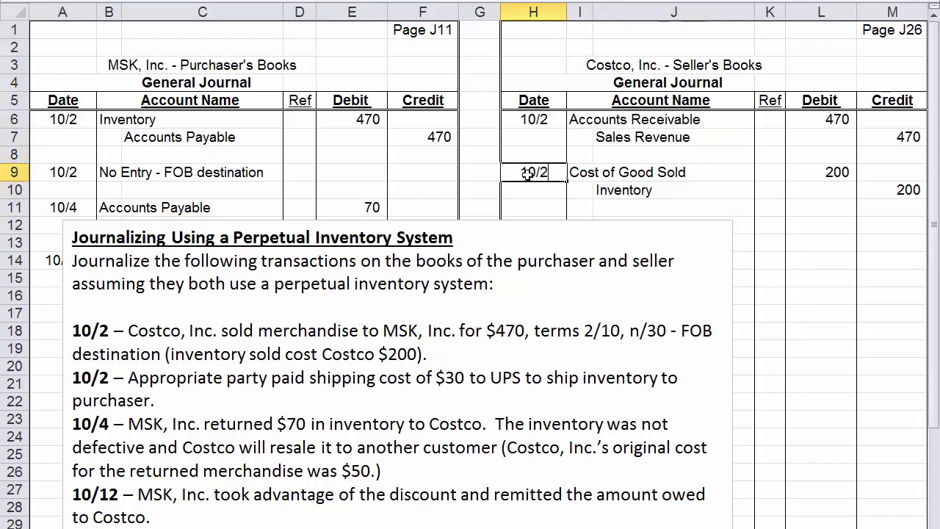
pyautogui.press('Return')
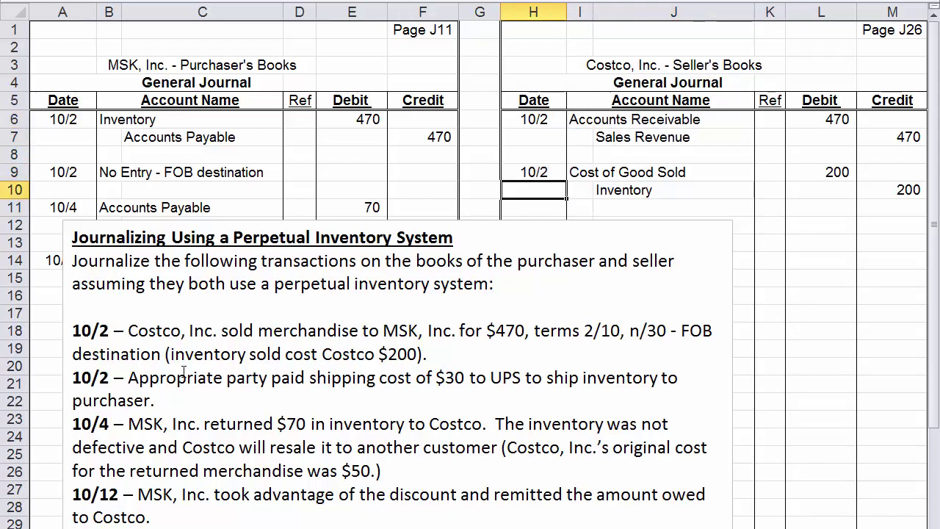
# Step: Move the transactions text box down to about row 16 and enter the date 10/2 in H12 for the shipping cost
pyautogui.moveTo(157, 400); pyautogui.dragTo(78, 387)
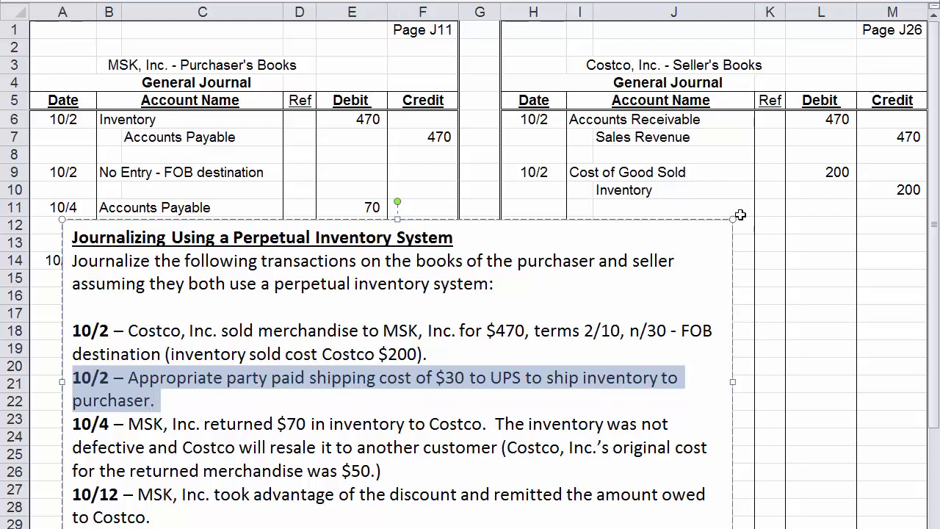
pyautogui.moveTo(543, 221); pyautogui.dragTo(545, 290)
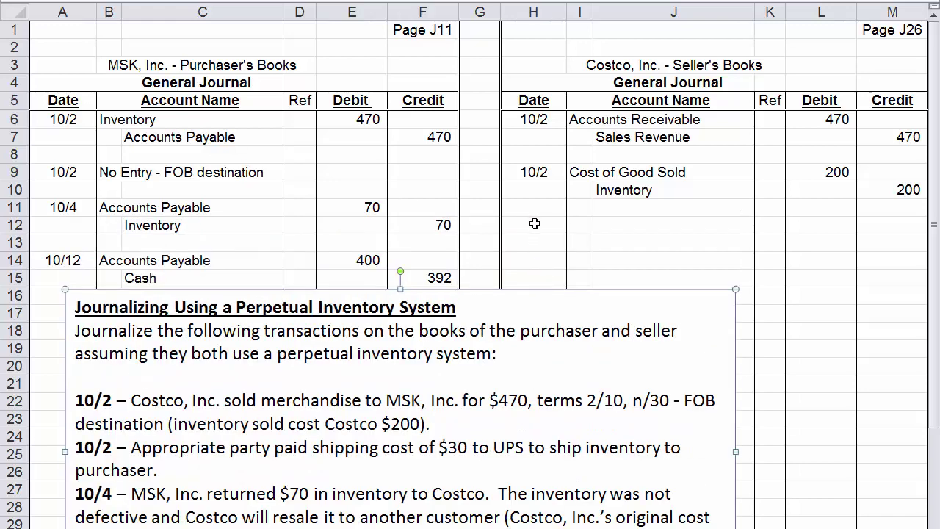
pyautogui.click(534, 224)
pyautogui.write('10')
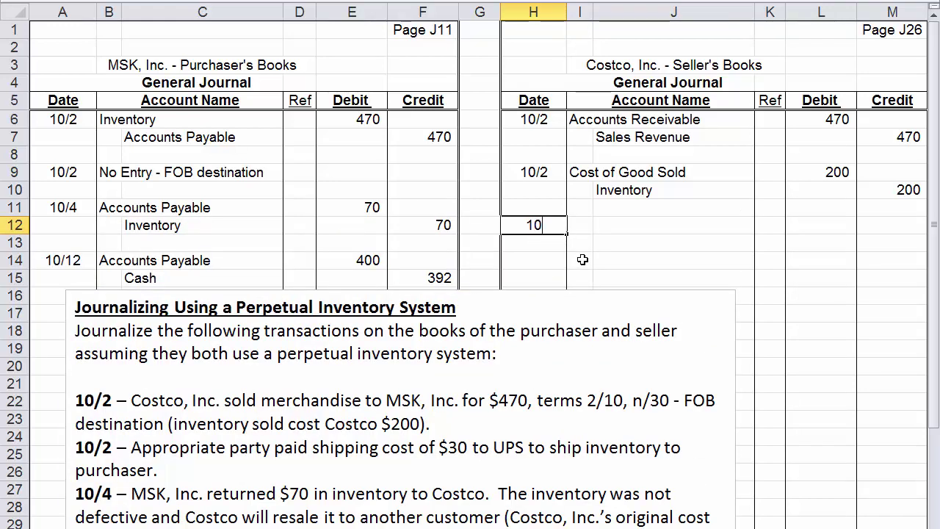
pyautogui.write('/2')
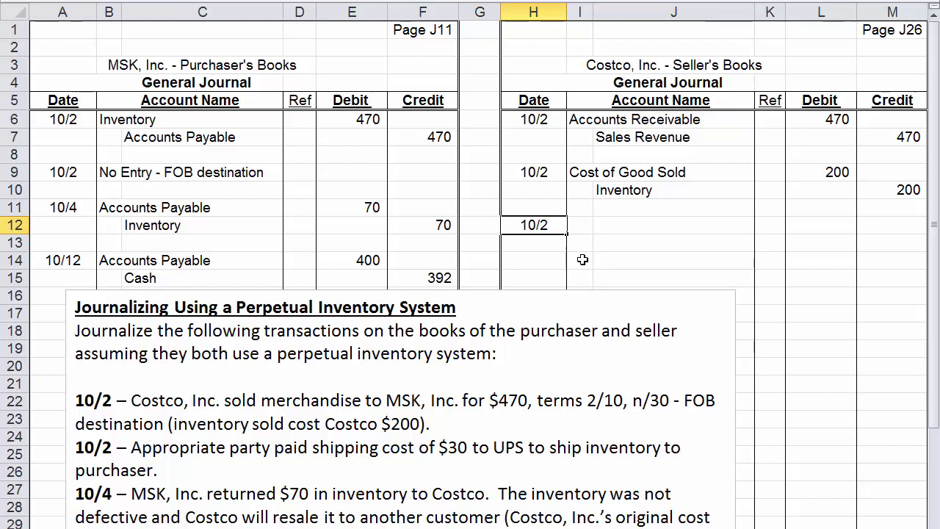
# Step: Record the debit for Costco's shipping cost with Freight-Out in I12 and 30 in L12
pyautogui.press('Tab')
pyautogui.write('Fr')
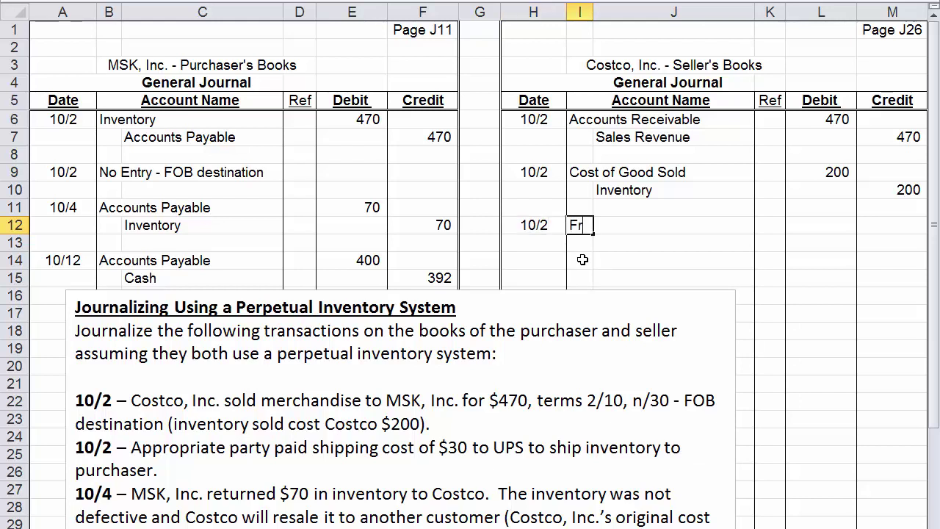
pyautogui.write('eight-Out')
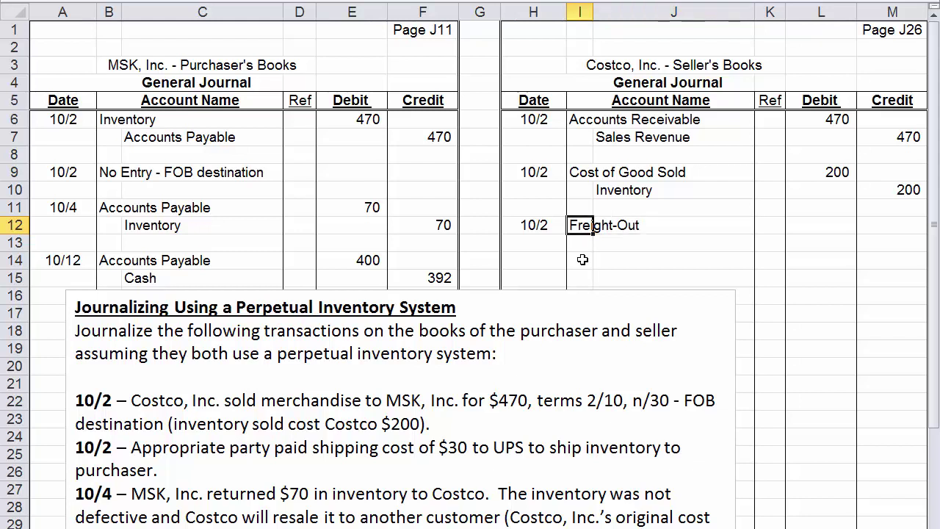
pyautogui.press('Return')
pyautogui.press('Right')
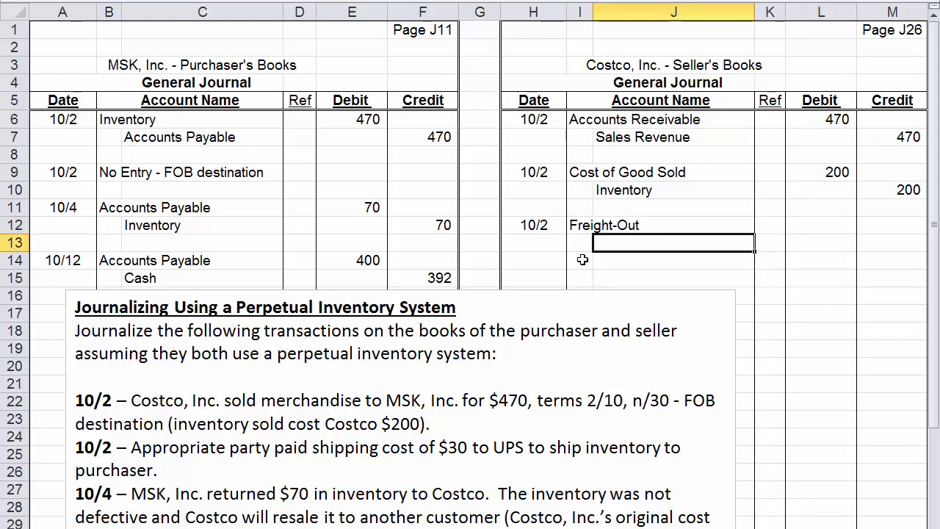
pyautogui.press('Up')
pyautogui.press('Down')
pyautogui.press('Up')
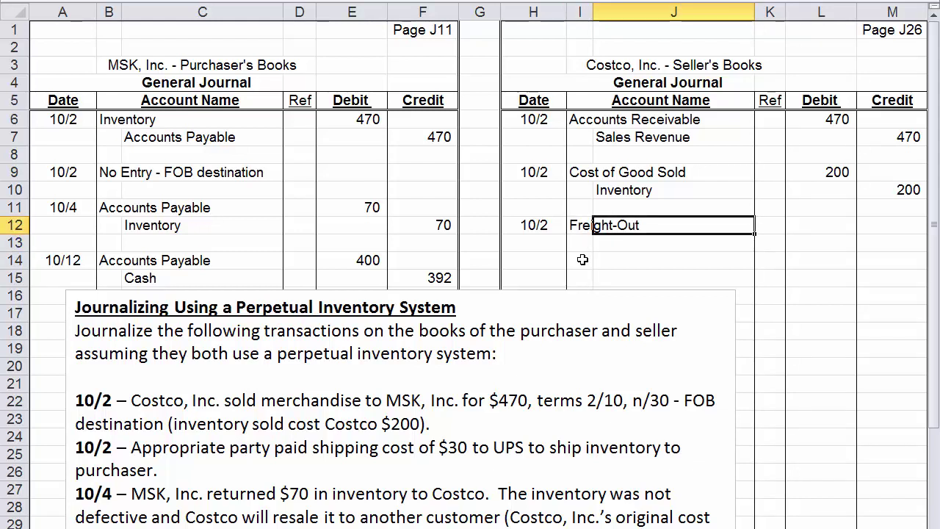
pyautogui.press('Right')
pyautogui.press('Right')
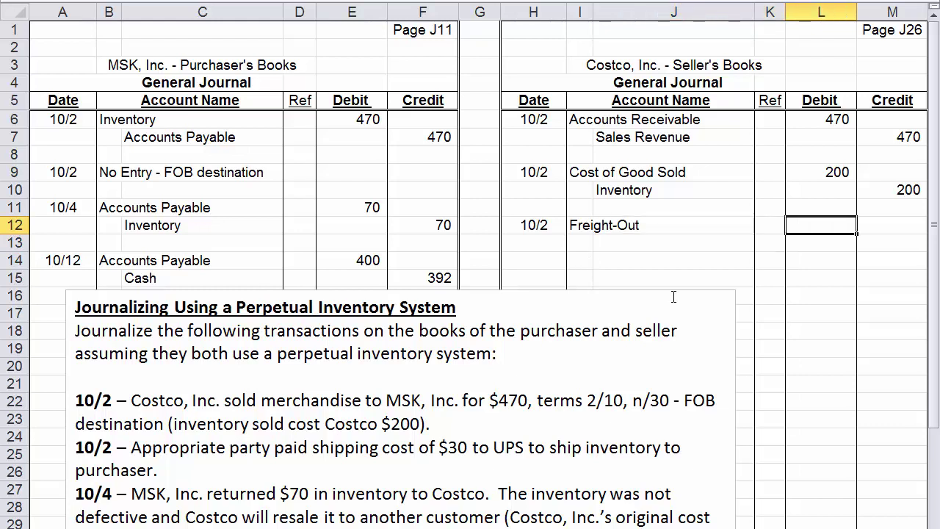
pyautogui.write('30')
# Step: Record the credit for the shipping cost with 30 in M13 and Cash indented in J13
pyautogui.press('Right')
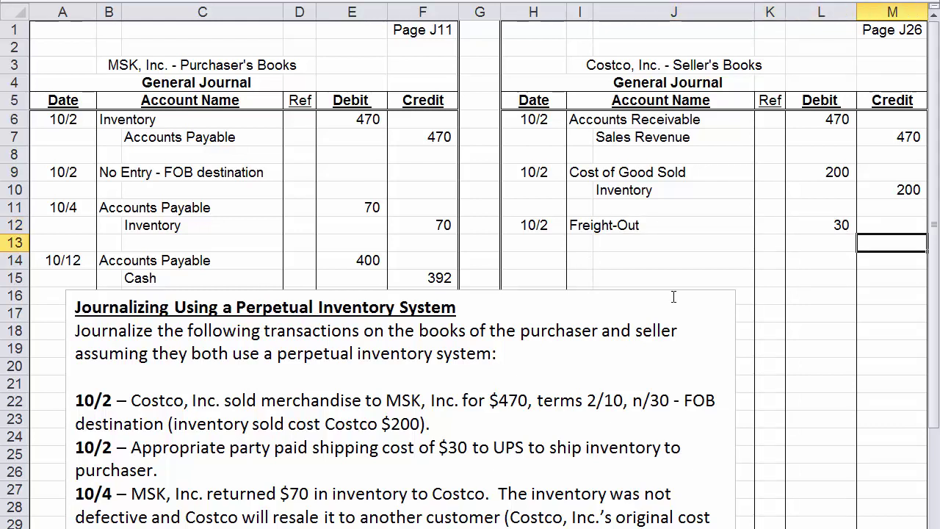
pyautogui.write('30')
pyautogui.press('Left')
pyautogui.press('Left')
pyautogui.press('Left')
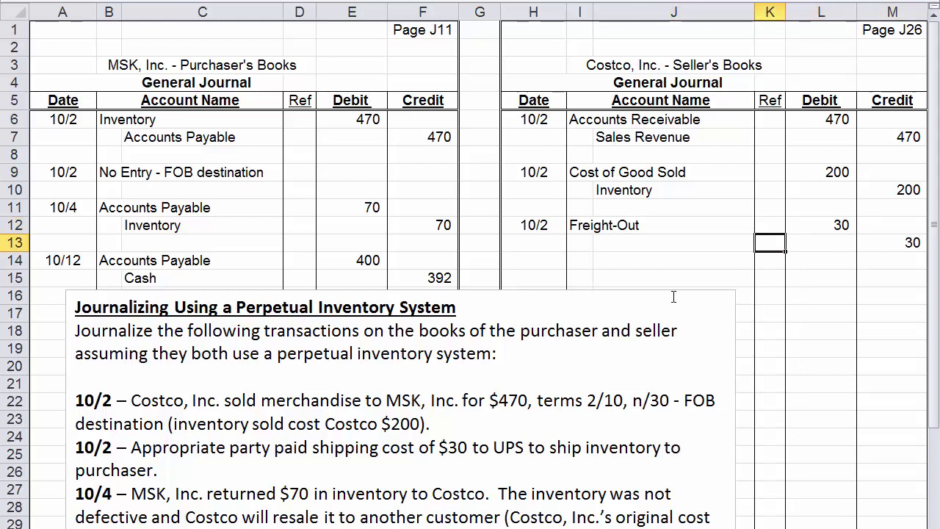
pyautogui.write('Cash')
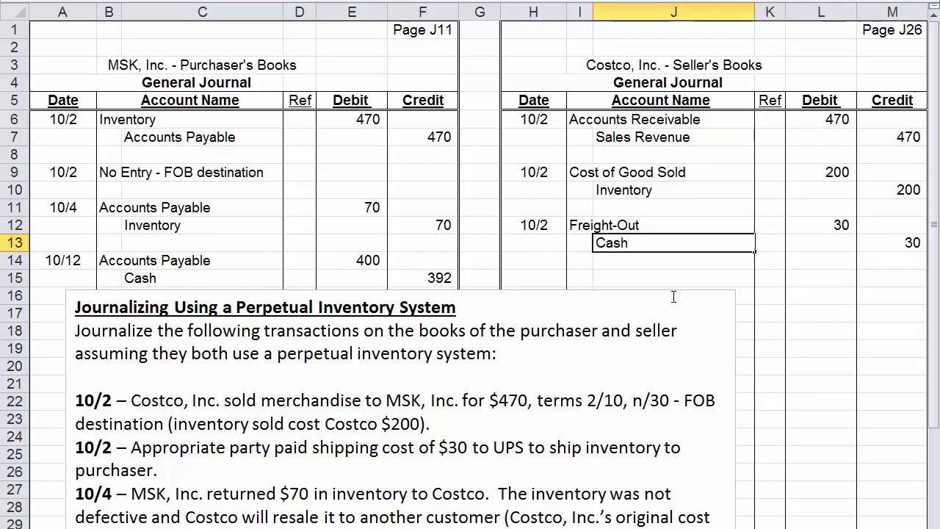
pyautogui.press('Return')
# Step: Compare MSK's no-entry note in row 9 with Costco's Freight-Out entry in H12:M13 by selecting each
pyautogui.press('Up')
pyautogui.press('Up')
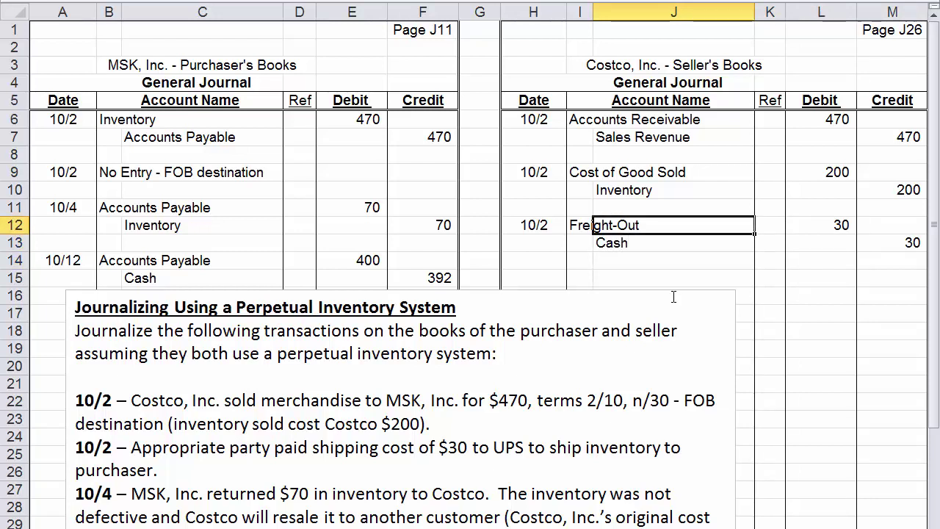
pyautogui.moveTo(56, 175); pyautogui.dragTo(417, 179)
pyautogui.moveTo(524, 234); pyautogui.dragTo(891, 246)
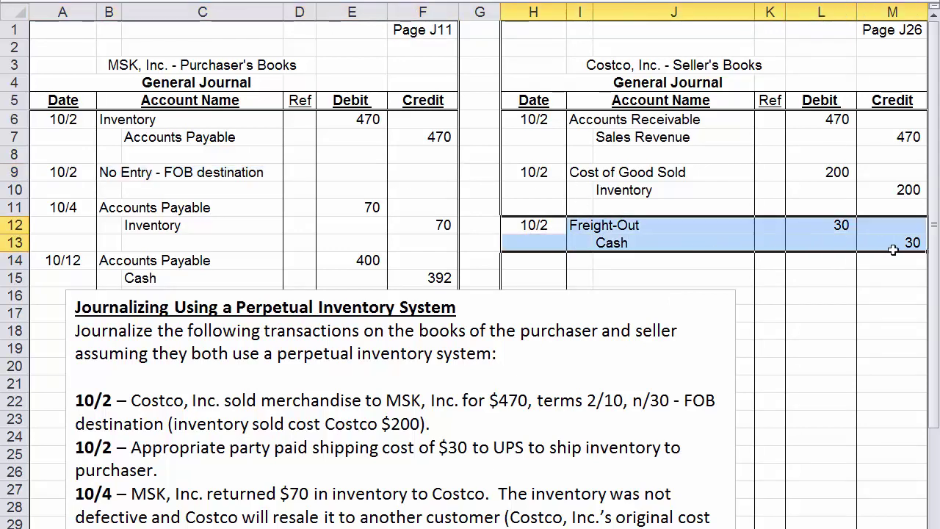
# Step: Enter the date 10/4 in H15 for Costco's merchandise return entry
pyautogui.click(525, 278)
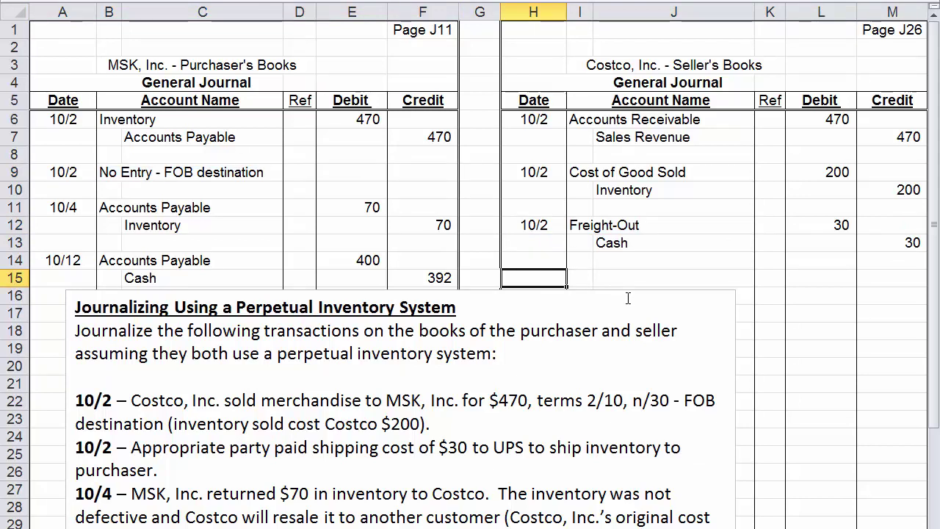
pyautogui.write('10/4')
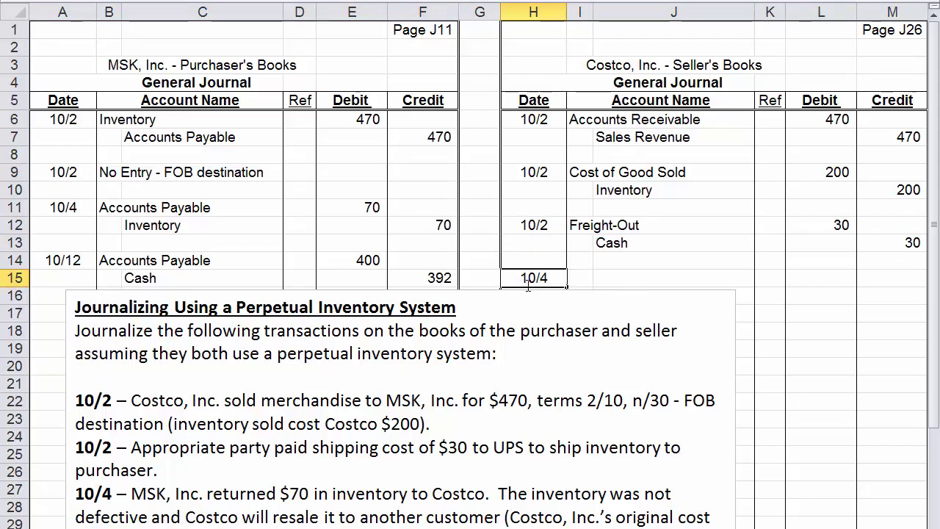
pyautogui.click(613, 278)
pyautogui.click(587, 277)
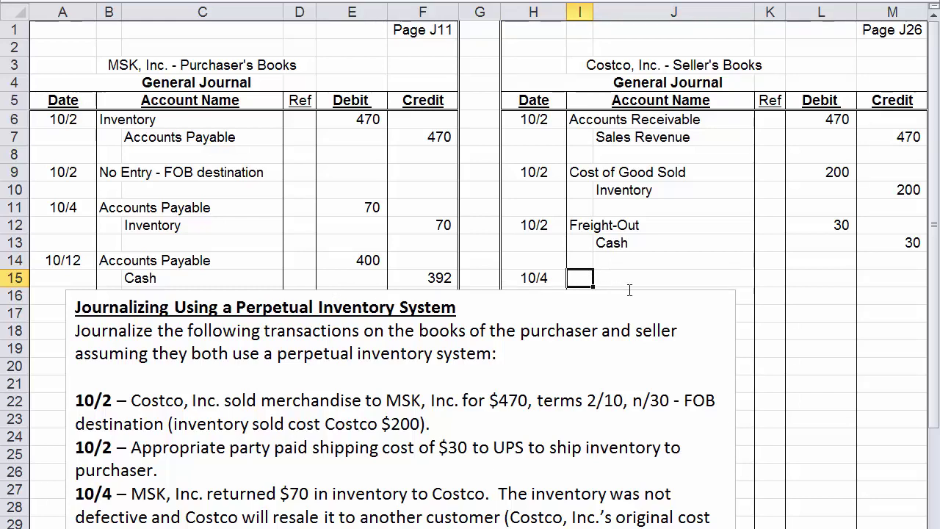
# Step: Highlight the full 10/4 return transaction in the text box and place the box at about row 21
pyautogui.click(709, 292)
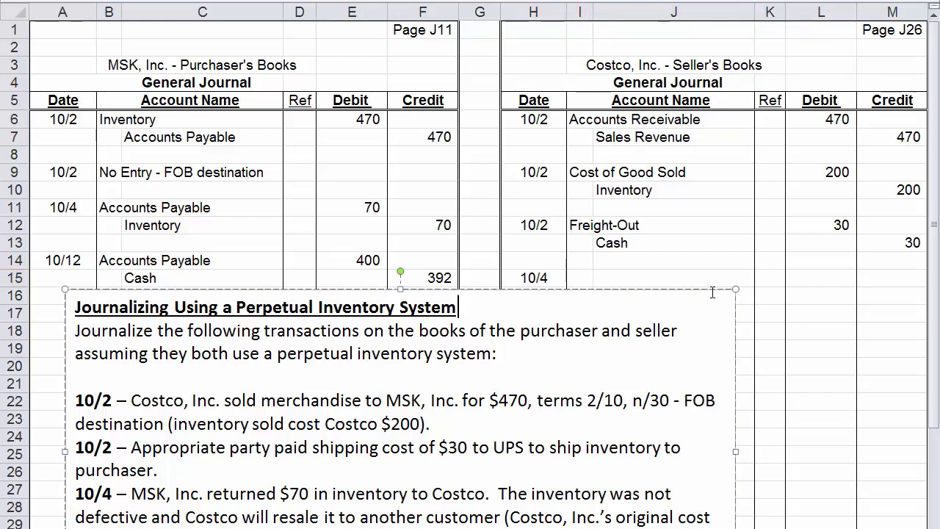
pyautogui.moveTo(600, 375); pyautogui.dragTo(586, 251)
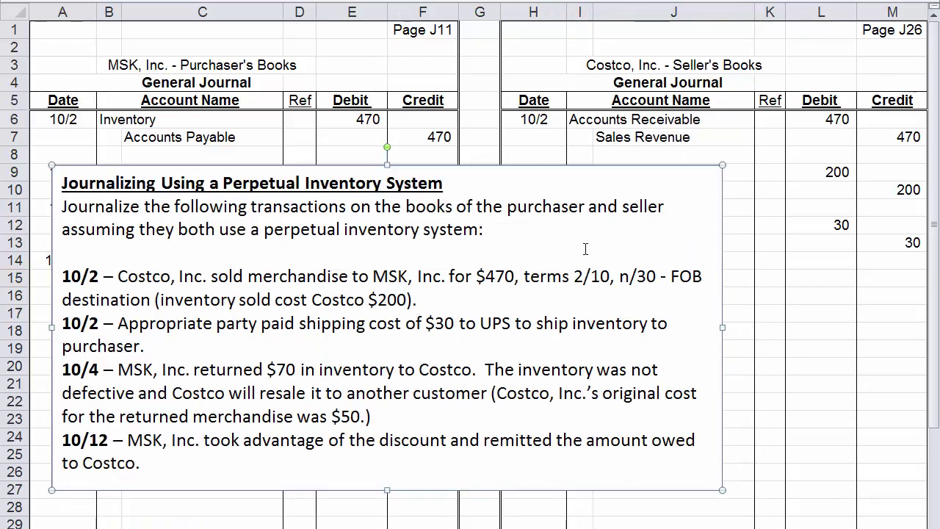
pyautogui.moveTo(65, 373); pyautogui.dragTo(656, 408)
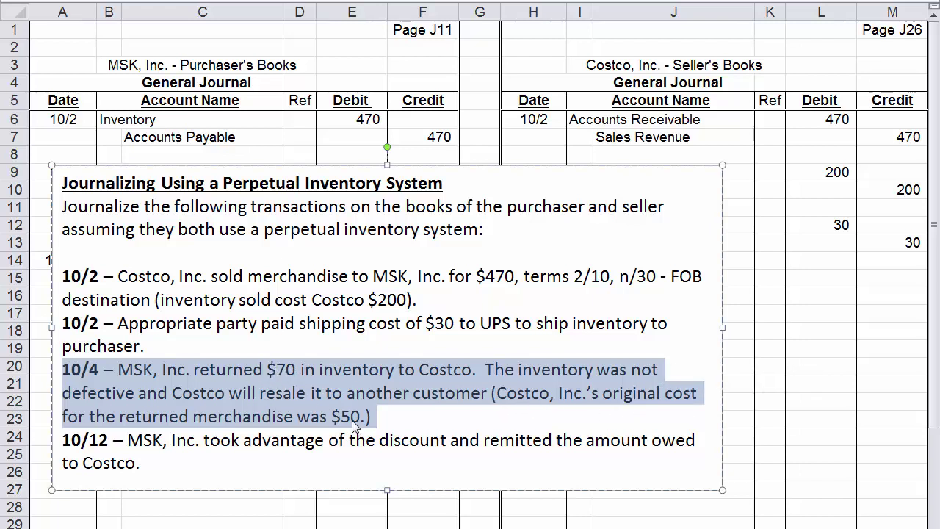
pyautogui.click(404, 164)
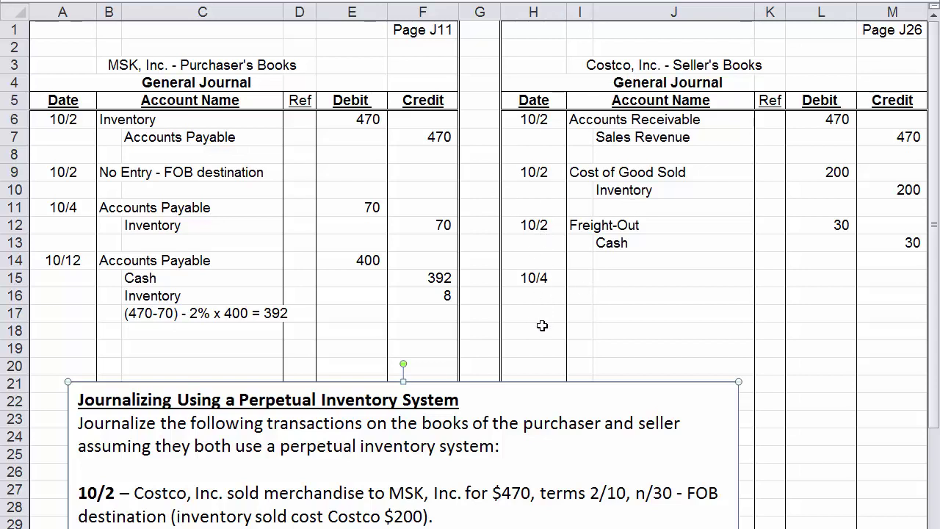
# Step: Record the debit for the returned merchandise with Sales Returns and Allowance in I15 and 70 in L15
pyautogui.click(576, 278)
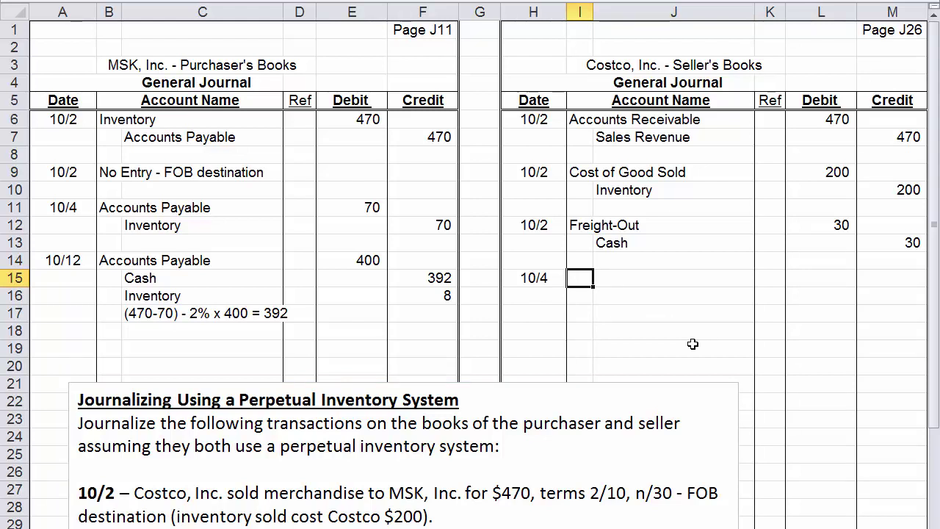
pyautogui.write('Sales Re')
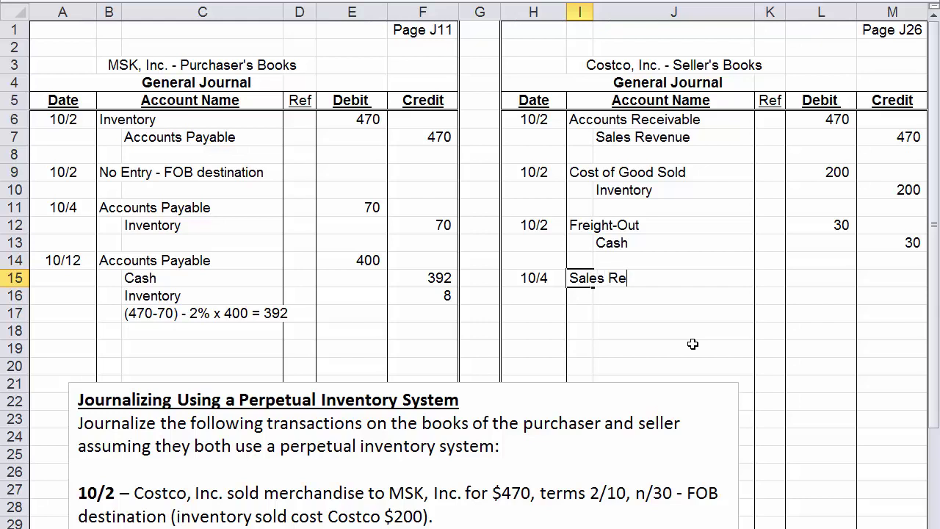
pyautogui.write('turns in A')
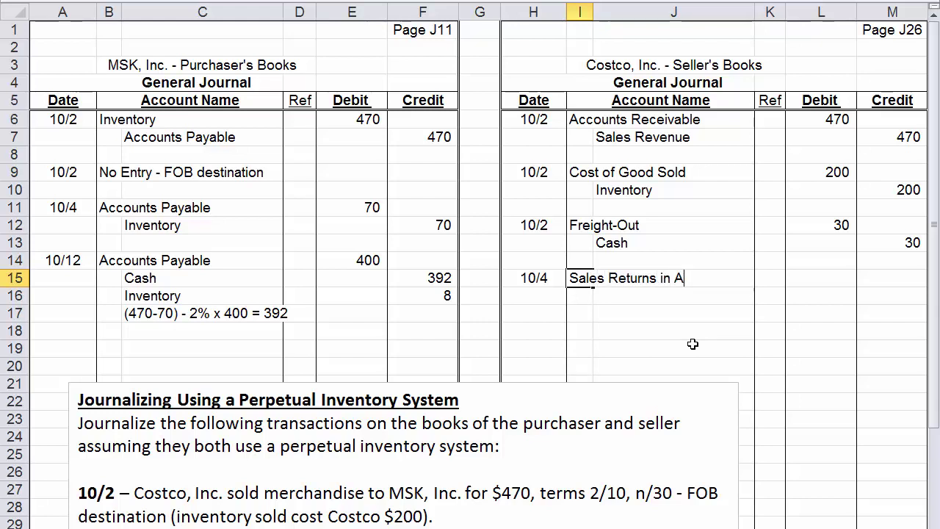
pyautogui.write('llo')
pyautogui.press('BackSpace')
pyautogui.press('BackSpace')
pyautogui.press('BackSpace')
pyautogui.press('BackSpace')
pyautogui.write('and A')
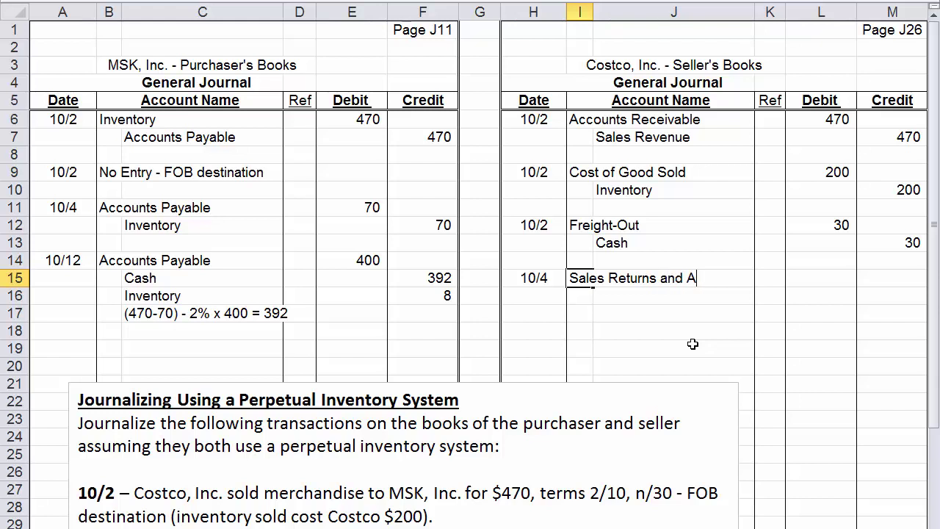
pyautogui.write('llowance')
pyautogui.press('Return')
pyautogui.press('Up')
pyautogui.press('Right')
pyautogui.press('Right')
pyautogui.press('Right')
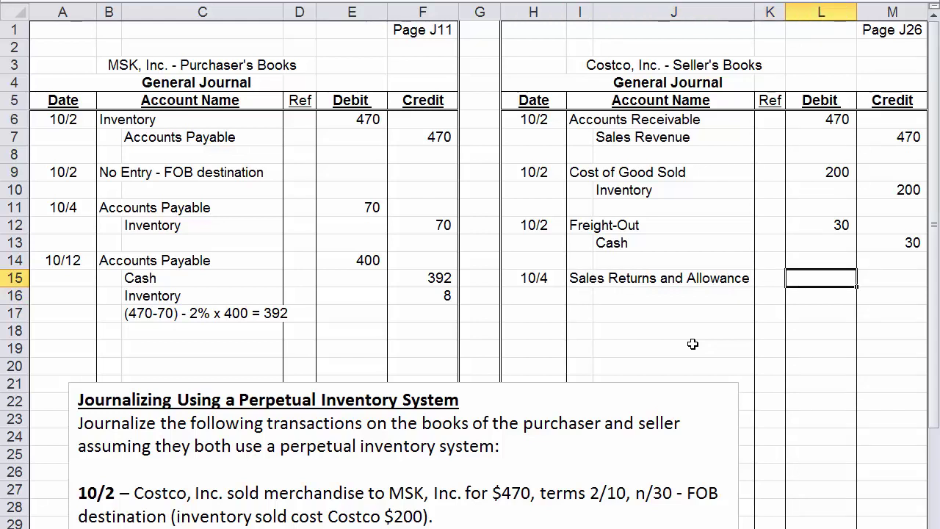
pyautogui.write('70')
# Step: Record the credit for the return with 70 in M16 and Accounts Receivable indented in J16
pyautogui.press('Return')
pyautogui.press('Right')
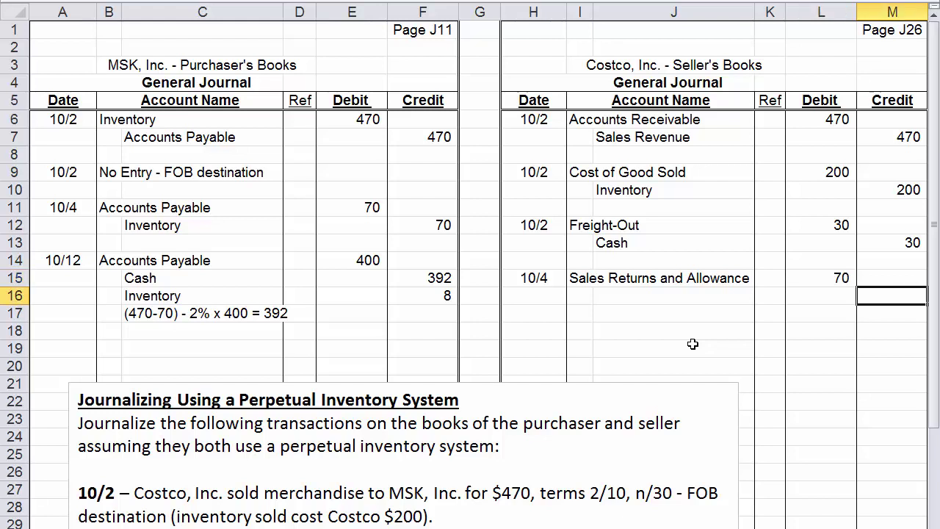
pyautogui.write('70')
pyautogui.press('Left')
pyautogui.press('Left')
pyautogui.press('Left')
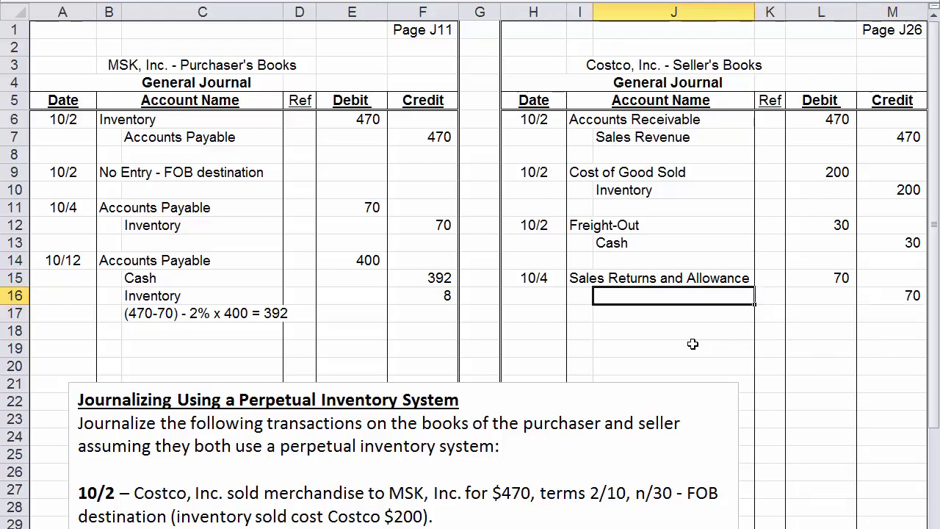
pyautogui.write('Accounts')
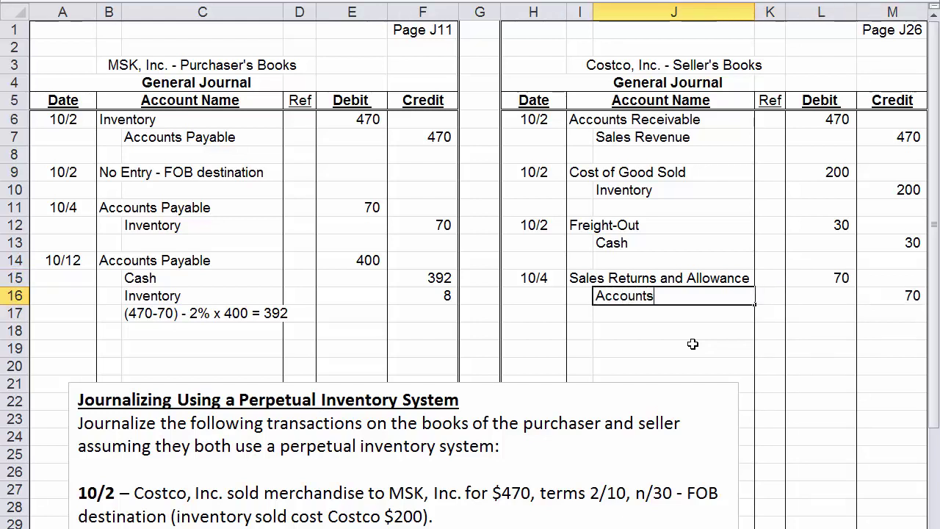
pyautogui.write(' Recei')
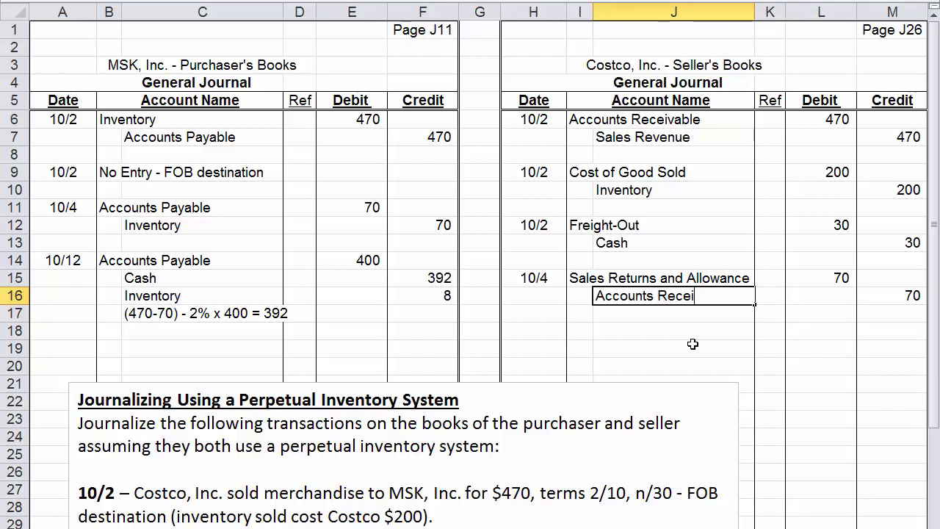
pyautogui.write('vable')
# Step: Enter the date 10/4 in H18 for Costco's second return entry and go to its account name cell
pyautogui.press('Right')
pyautogui.press('Down')
pyautogui.press('Left')
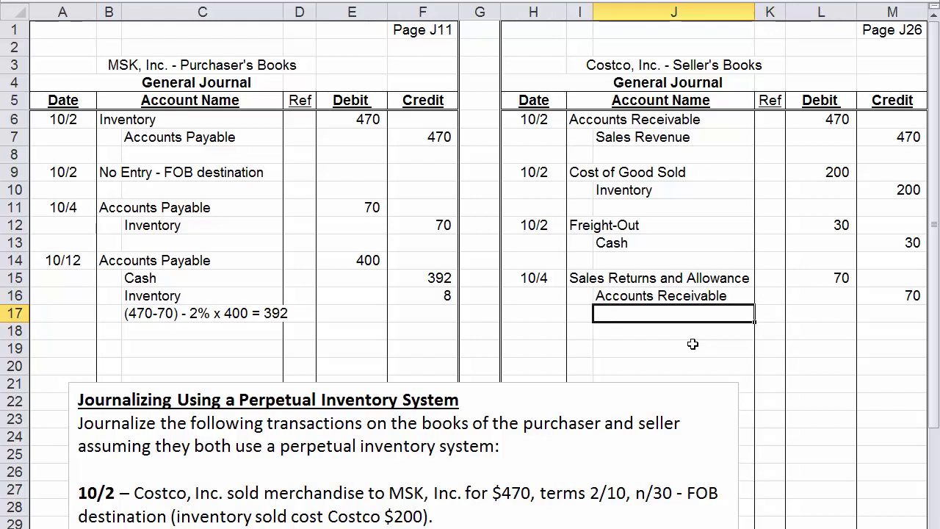
pyautogui.press('Left')
pyautogui.press('Down')
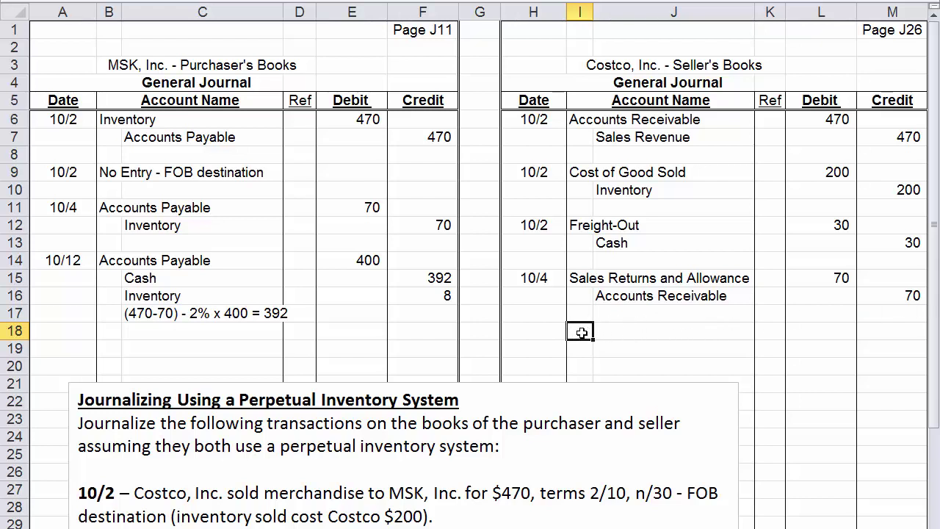
pyautogui.click(547, 331)
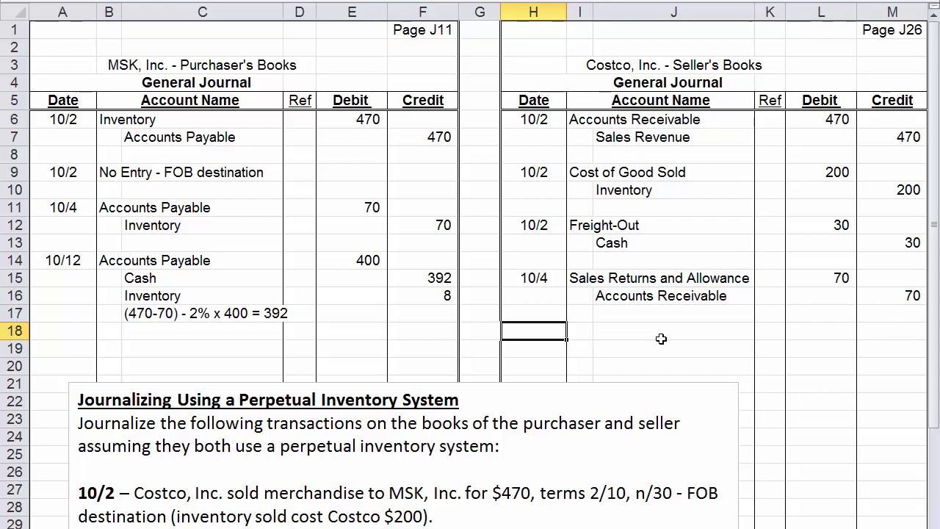
pyautogui.write('10/4')
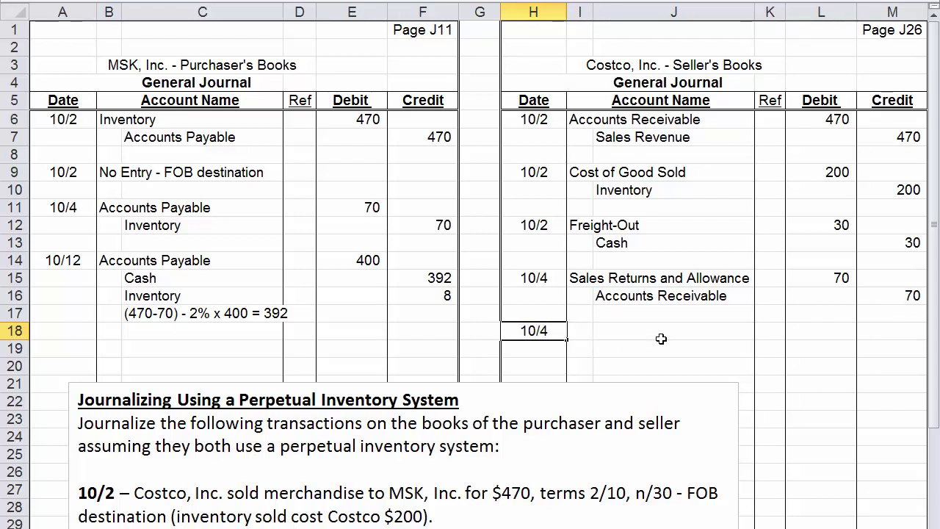
pyautogui.press('Tab')
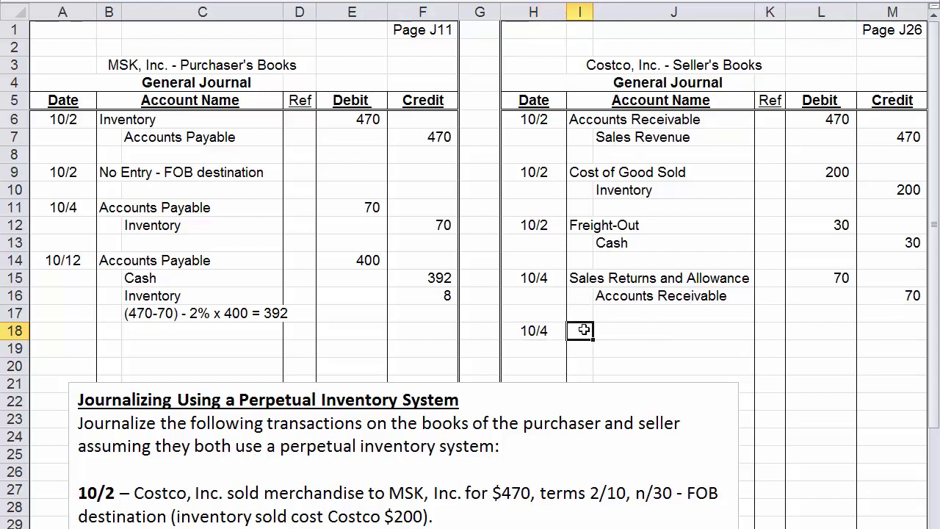
# Step: Record the debit of Costco's second 10/4 entry with Inventory in I18 and 50 in L18
pyautogui.write('Inventory')
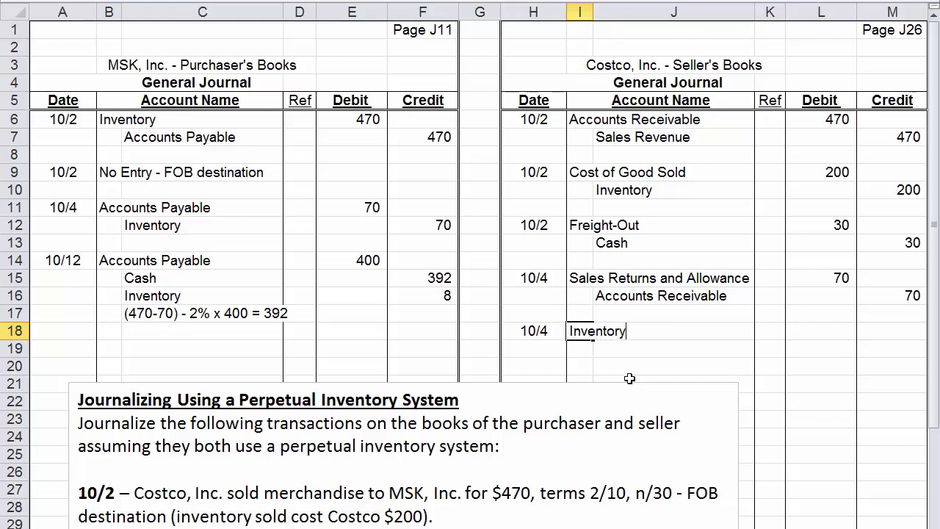
pyautogui.click(824, 333)
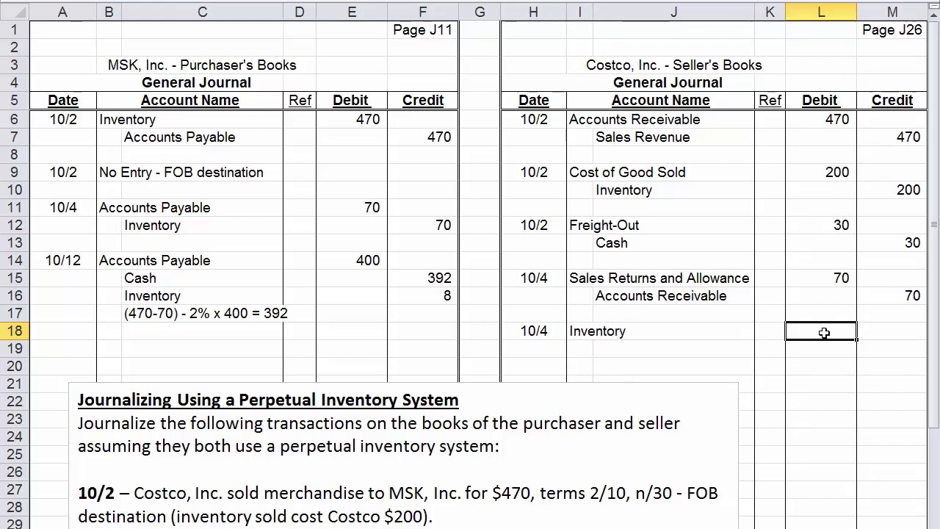
pyautogui.write('50')
pyautogui.press('Right')
pyautogui.press('Down')
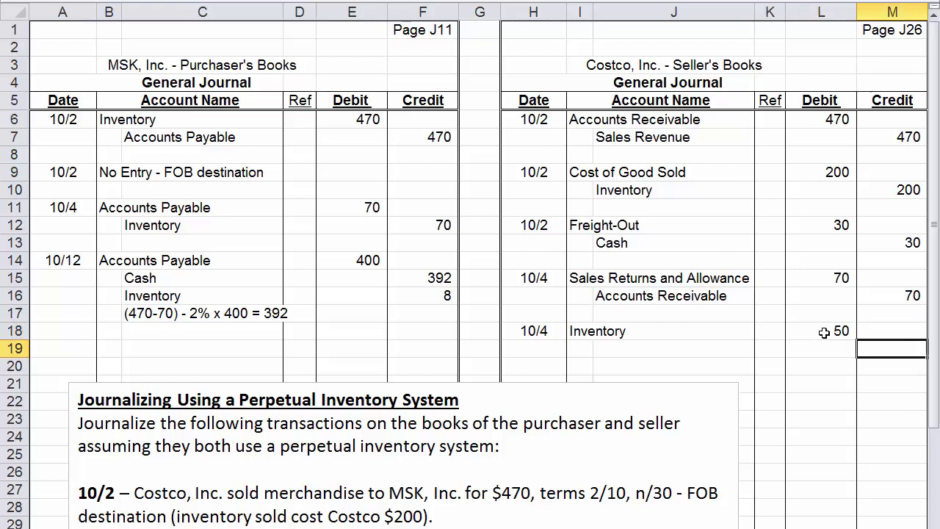
# Step: Record the matching credit with 50 in M19 and COGS indented in J19
pyautogui.write('50')
pyautogui.press('Up')
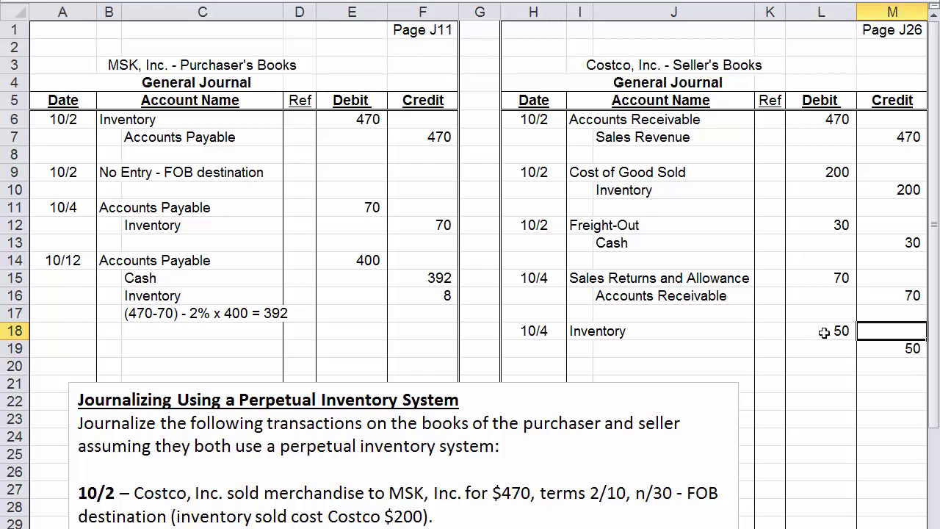
pyautogui.press('Left')
pyautogui.press('Left')
pyautogui.press('Left')
pyautogui.press('Left')
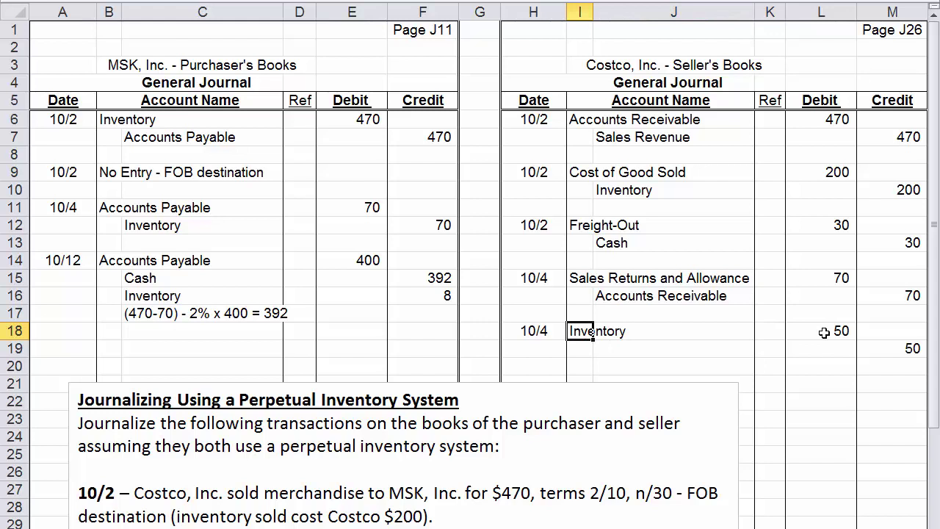
pyautogui.press('Down')
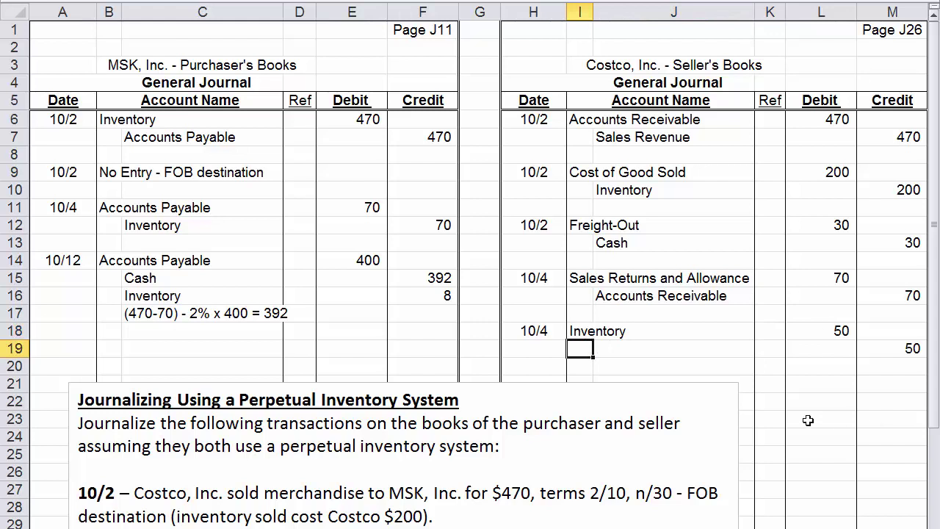
pyautogui.click(604, 343)
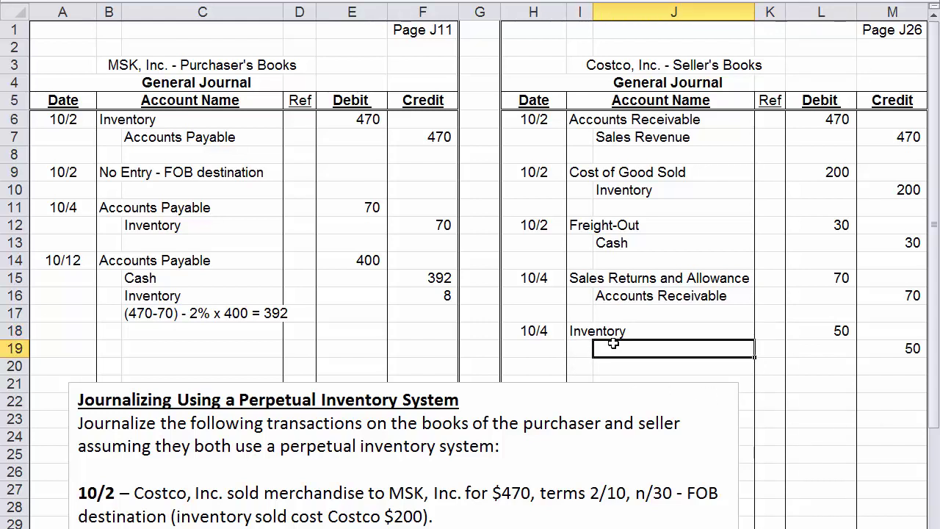
pyautogui.write('COGS')
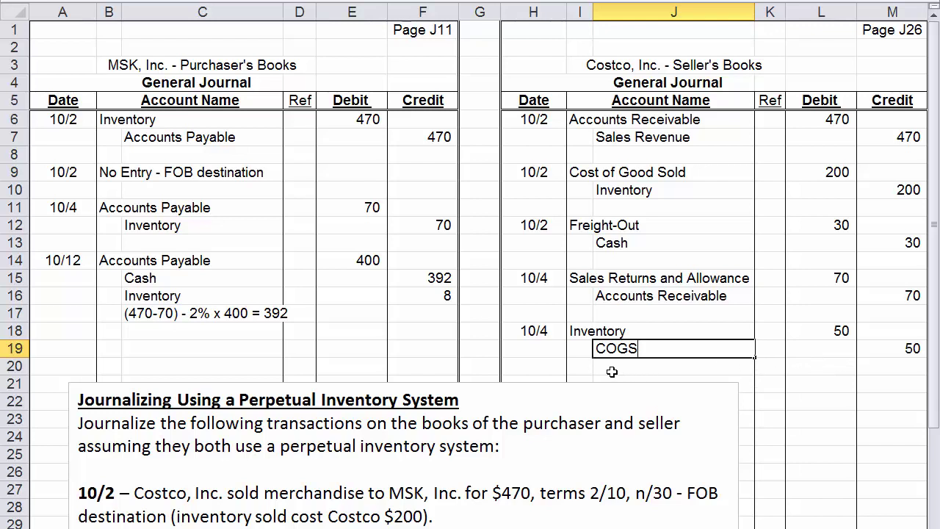
pyautogui.press('Return')
pyautogui.press('Up')
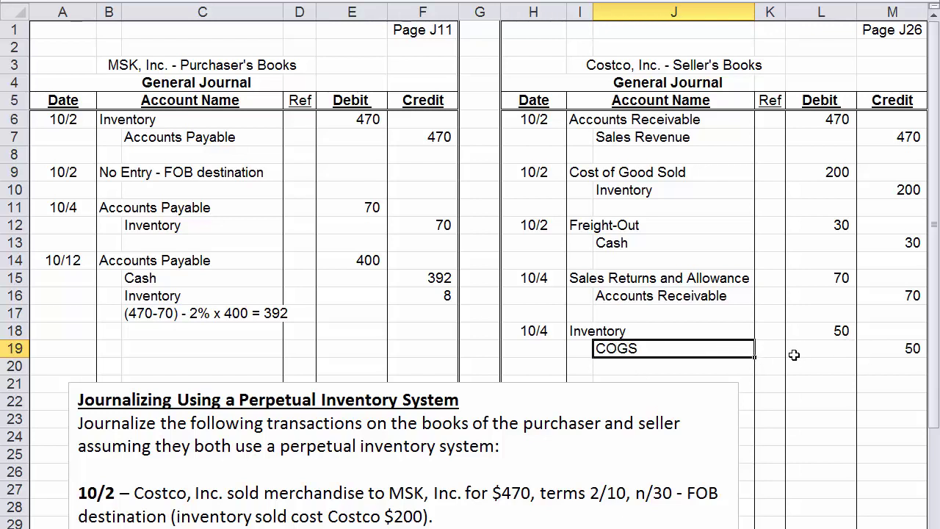
pyautogui.click(580, 351)
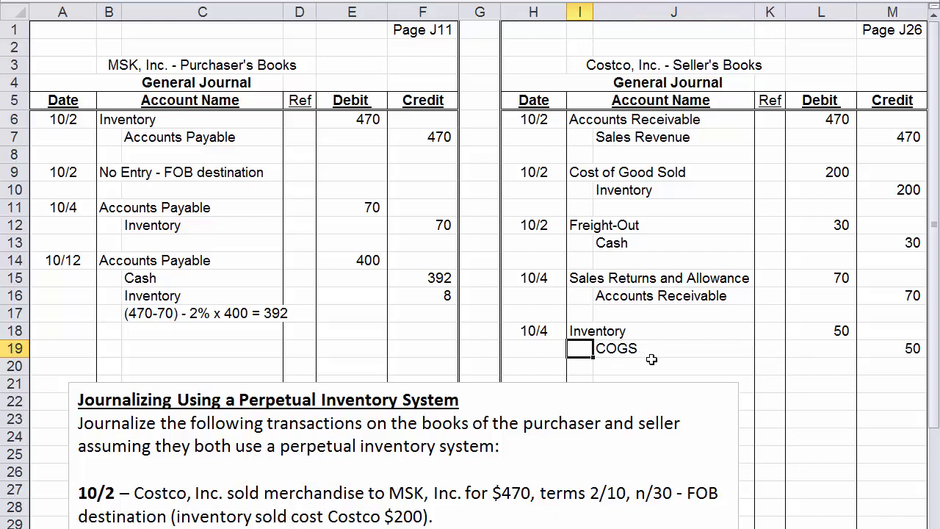
# Step: Bring the transaction text box up over the journals to read the 10/12 transaction, and place it at about row 24
pyautogui.scroll(-1, 646, 352)
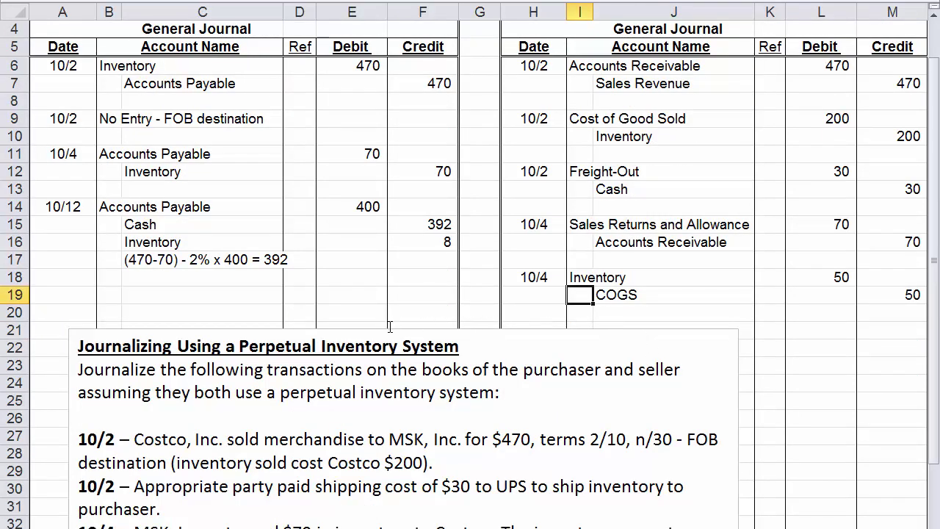
pyautogui.click(239, 345)
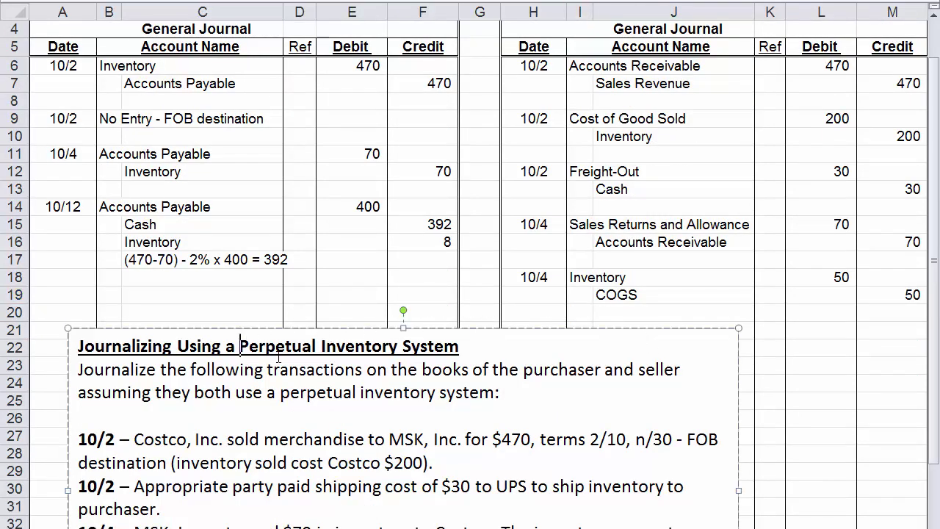
pyautogui.scroll(1, 479, 267)
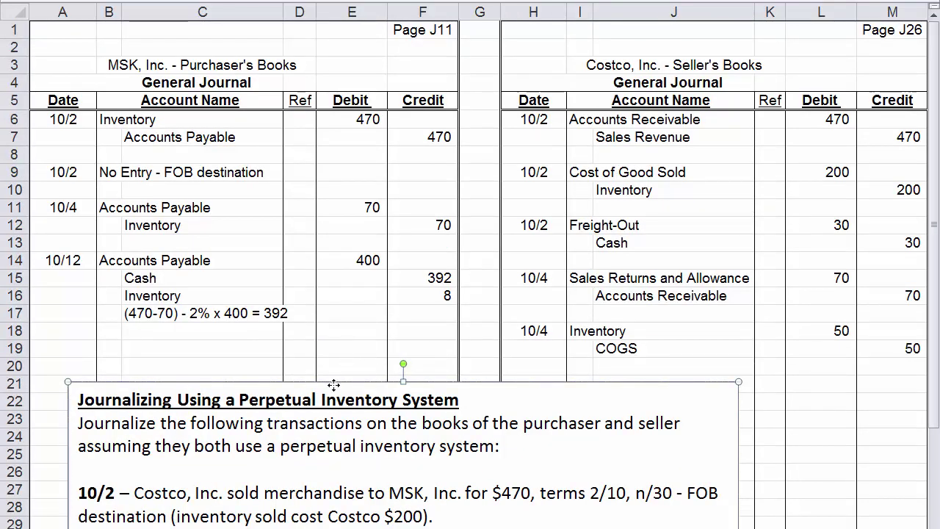
pyautogui.moveTo(334, 383); pyautogui.dragTo(362, 152)
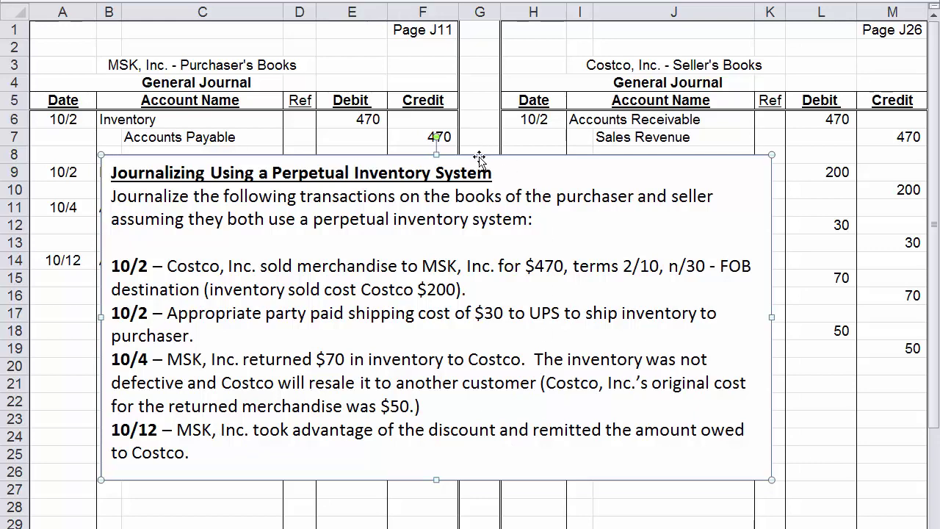
pyautogui.moveTo(480, 154); pyautogui.dragTo(477, 436)
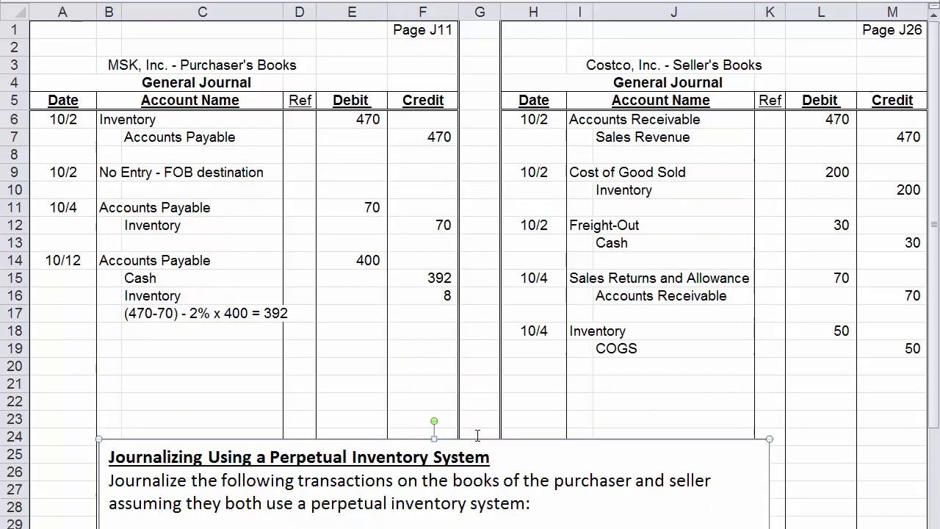
# Step: Start Costco's payment entry with the date 10/12 in H21, Cash in I21 and a debit of 392 in L21
pyautogui.moveTo(106, 260); pyautogui.dragTo(411, 306)
pyautogui.click(440, 278)
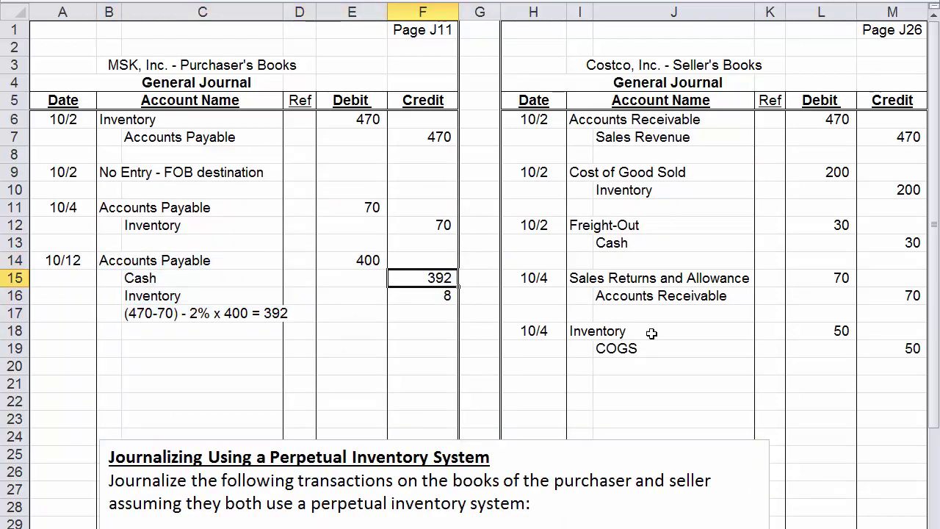
pyautogui.click(533, 382)
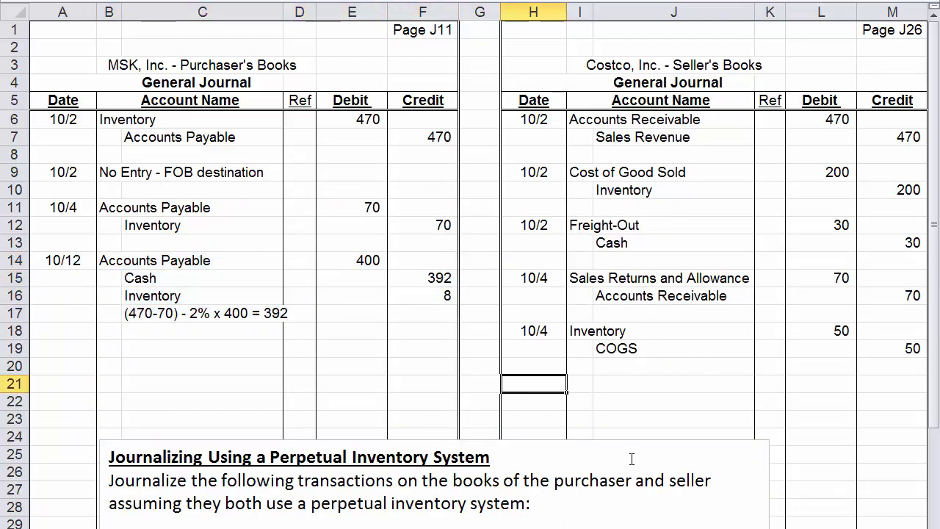
pyautogui.write('10/12')
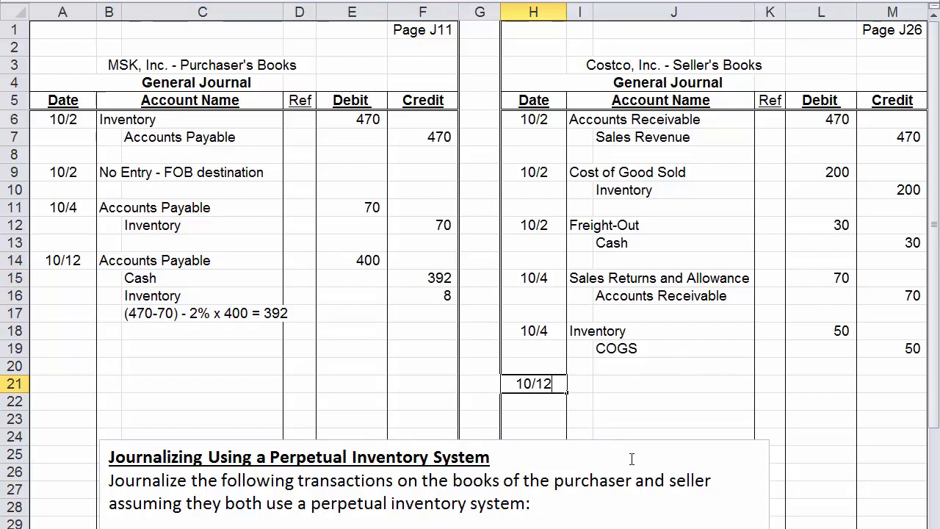
pyautogui.press('Tab')
pyautogui.write('Cash')
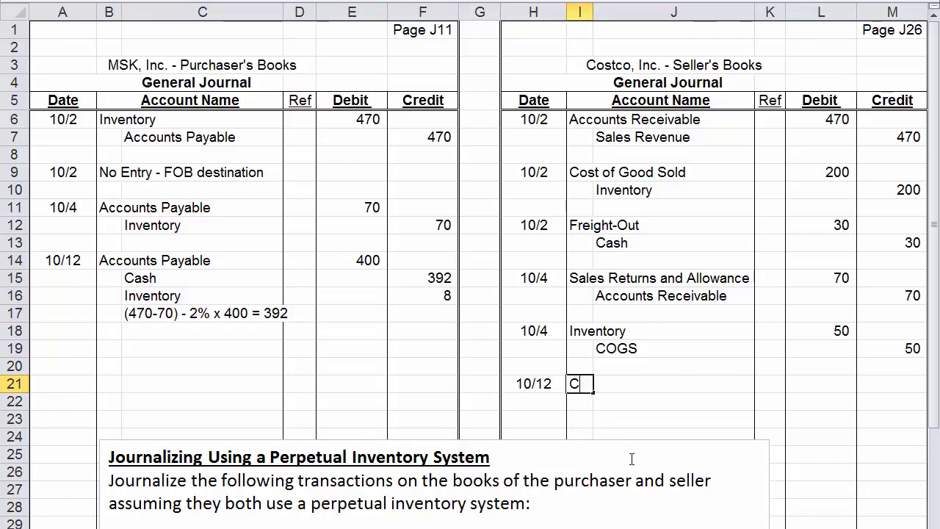
pyautogui.press('Tab')
pyautogui.press('Tab')
pyautogui.press('Tab')
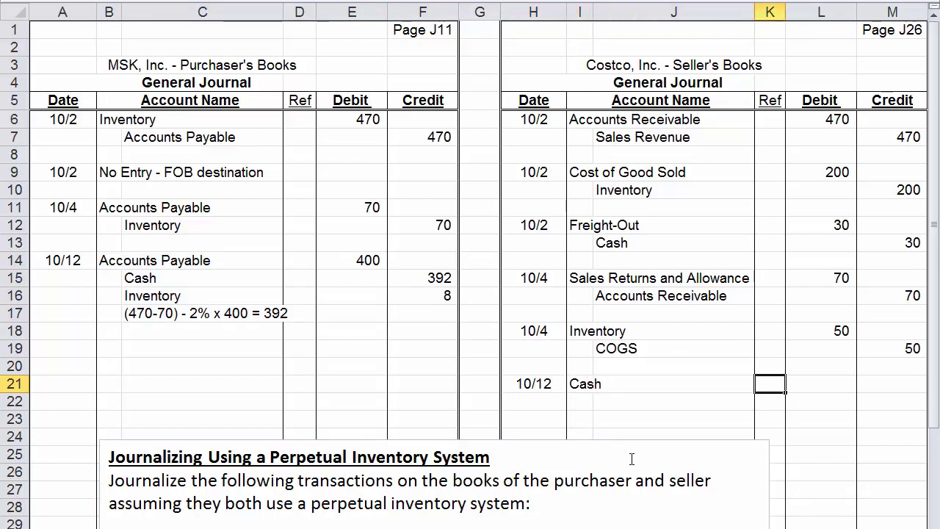
pyautogui.write('392')
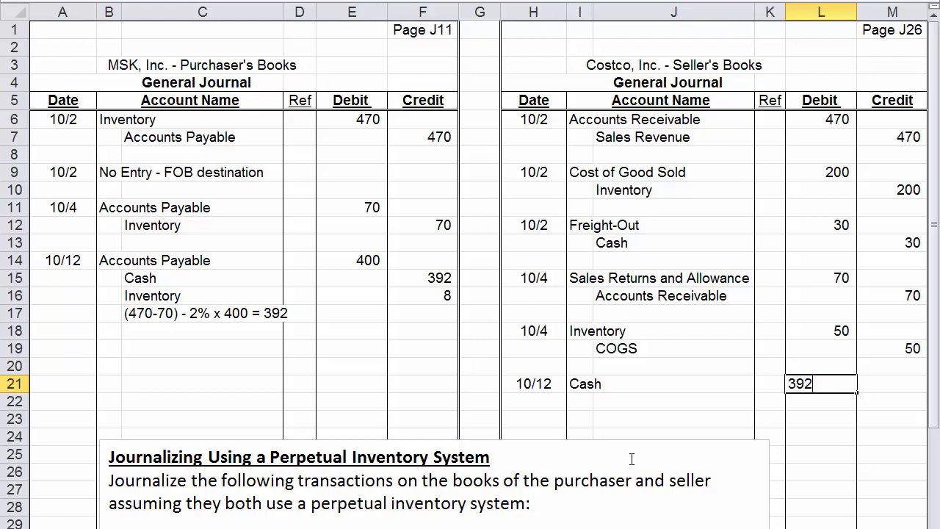
pyautogui.press('Return')
# Step: Record the discount debit with 8 in L22 and Sales Discount in I22
pyautogui.write('8')
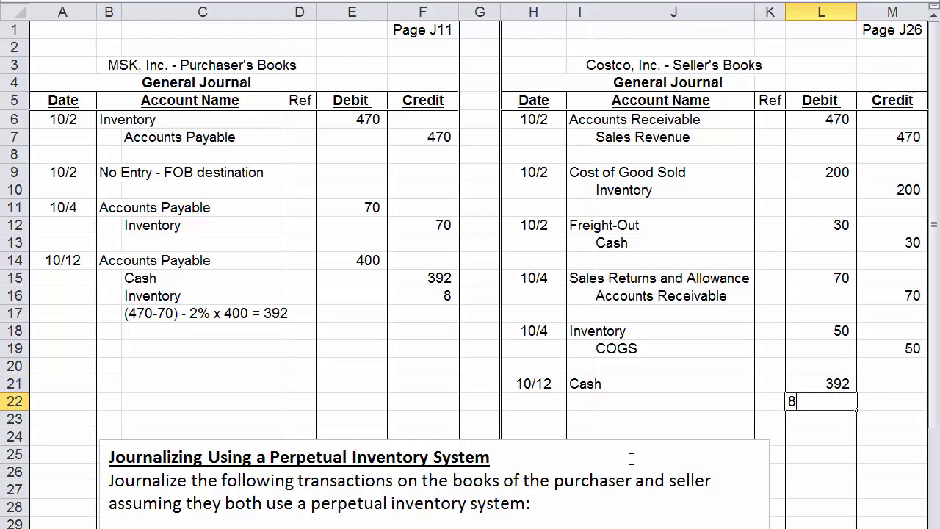
pyautogui.hotkey('shift', 'Tab')
pyautogui.hotkey('shift', 'Tab')
pyautogui.hotkey('shift', 'Tab')
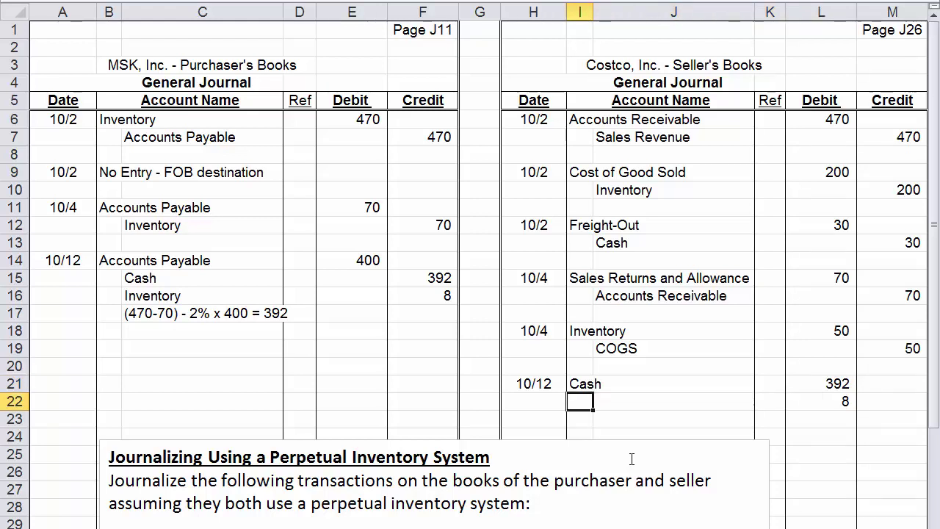
pyautogui.write('Sales Disco')
pyautogui.write('t')
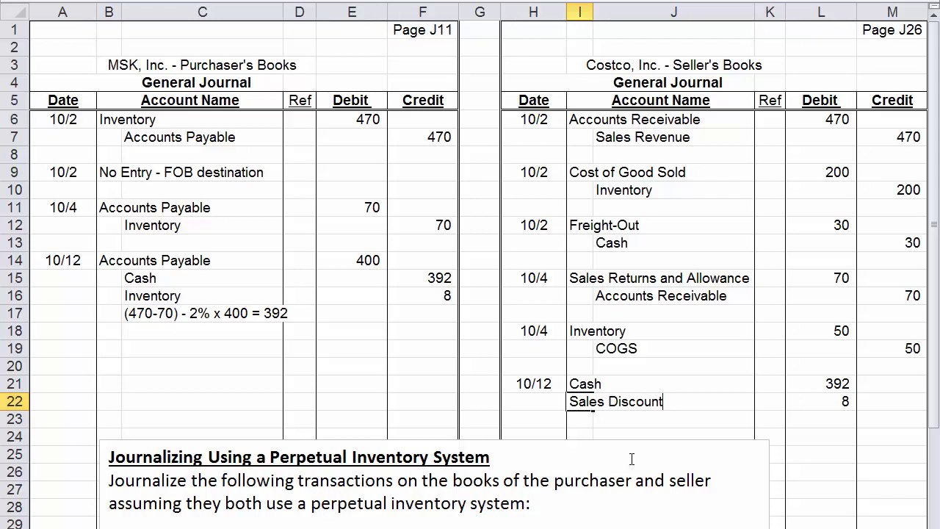
pyautogui.press('Tab')
pyautogui.press('Tab')
pyautogui.press('Tab')
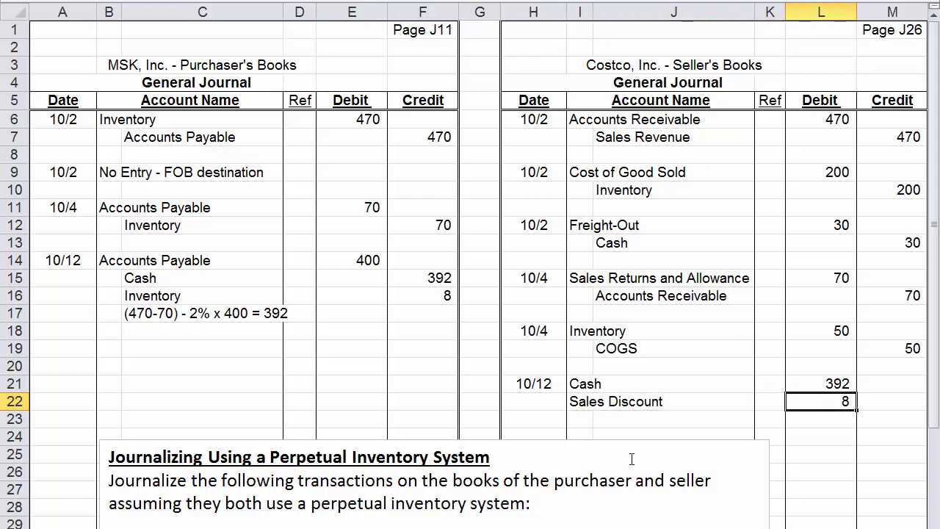
# Step: Record the credit of the payment entry with Accounts Receivable indented in J23 and 400 in M23
pyautogui.press('Down')
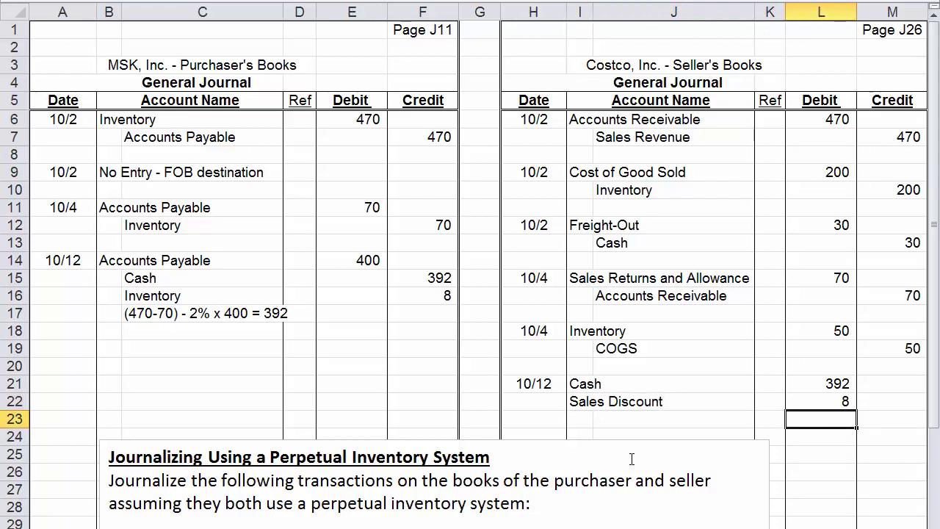
pyautogui.press('Left')
pyautogui.press('Left')
pyautogui.write('Accounts')
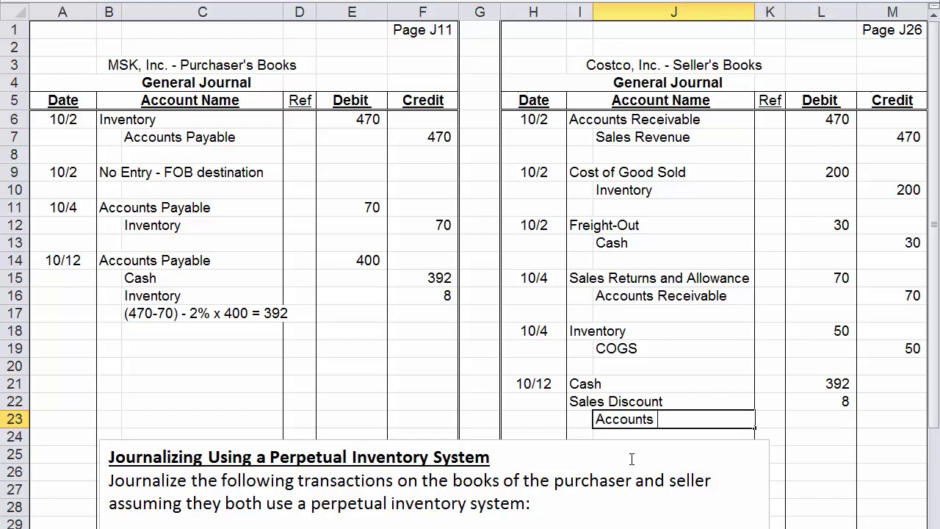
pyautogui.write(' Rece')
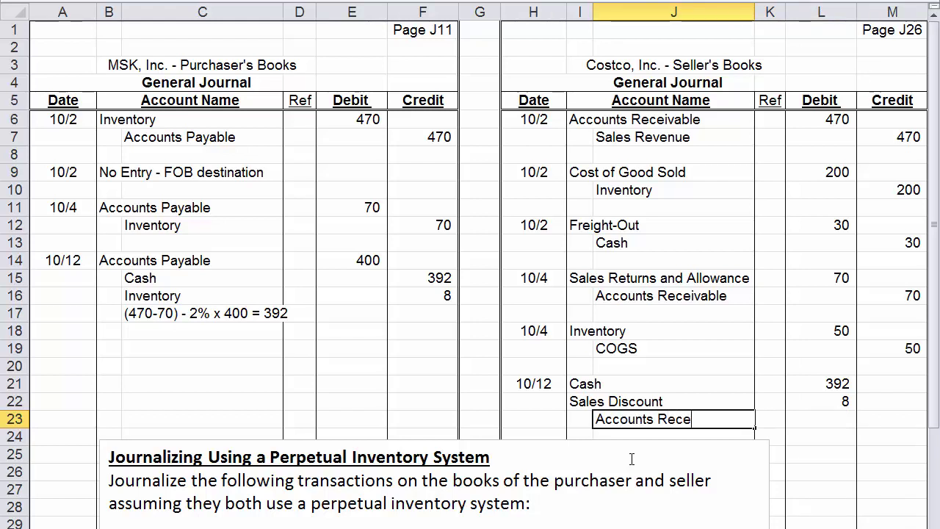
pyautogui.write('ivable')
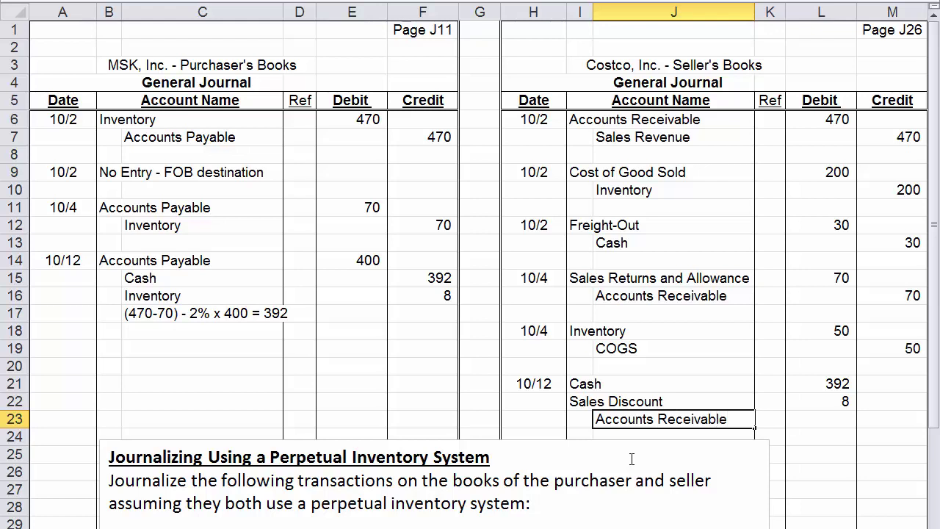
pyautogui.press('Tab')
pyautogui.press('Tab')
pyautogui.press('Tab')
pyautogui.write('40')
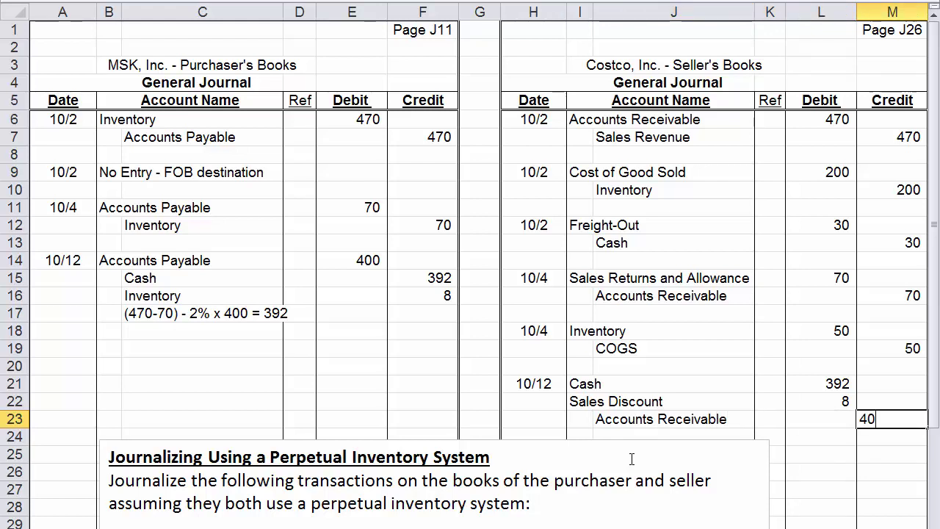
pyautogui.write('0')
pyautogui.press('Return')
pyautogui.press('Up')
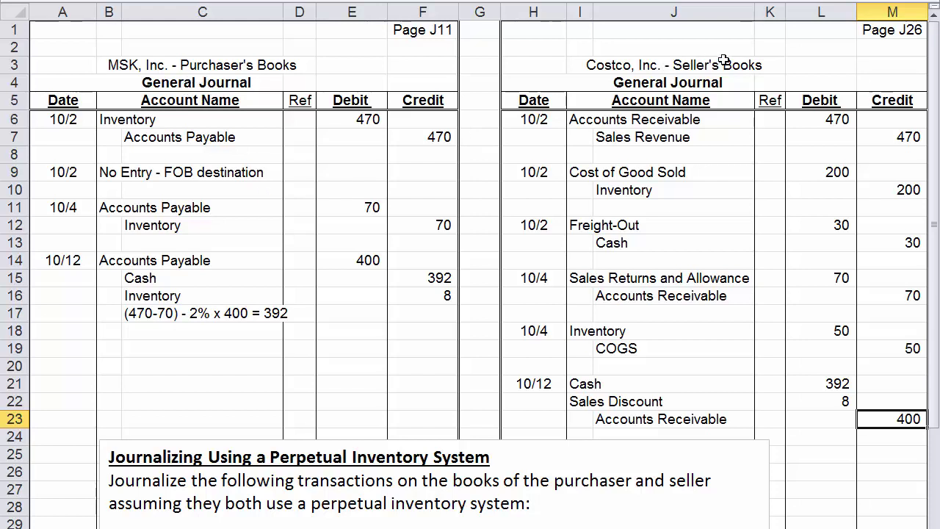
pyautogui.click(275, 456)
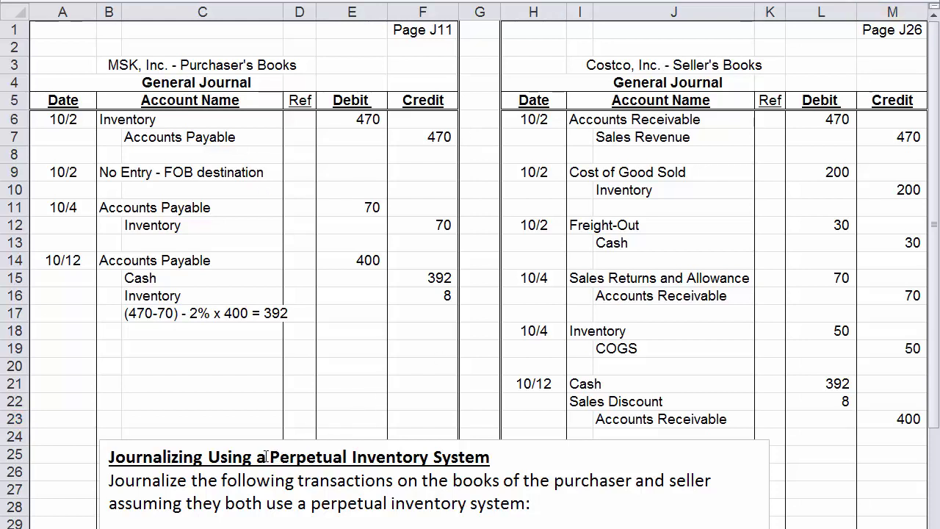